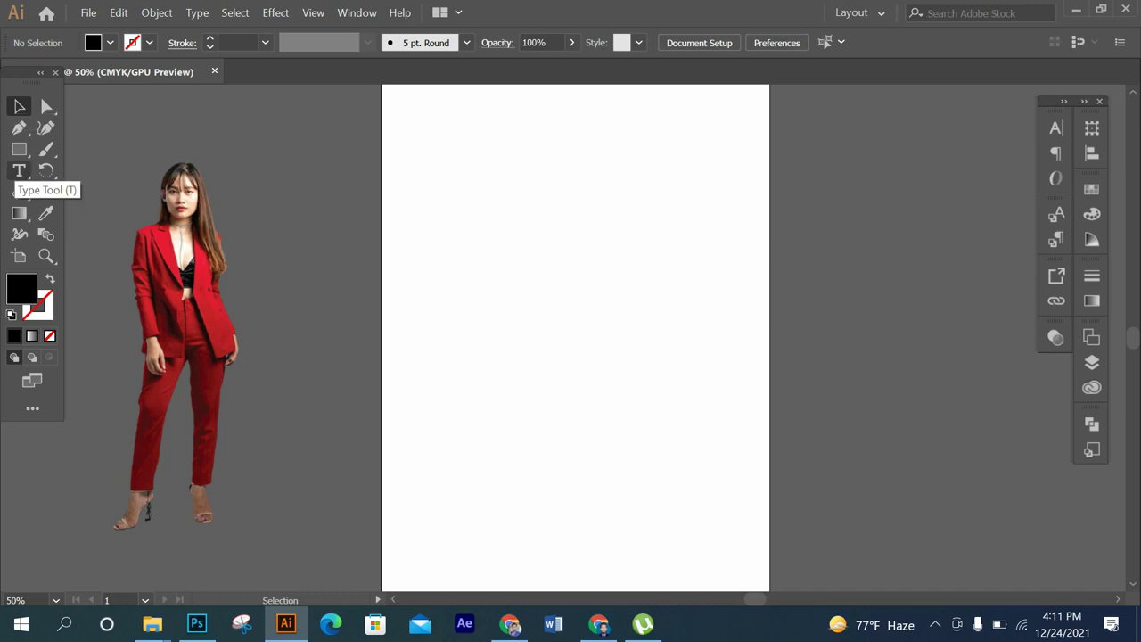
- Draw an area text frame filling the page with placeholder text
click(18, 170)
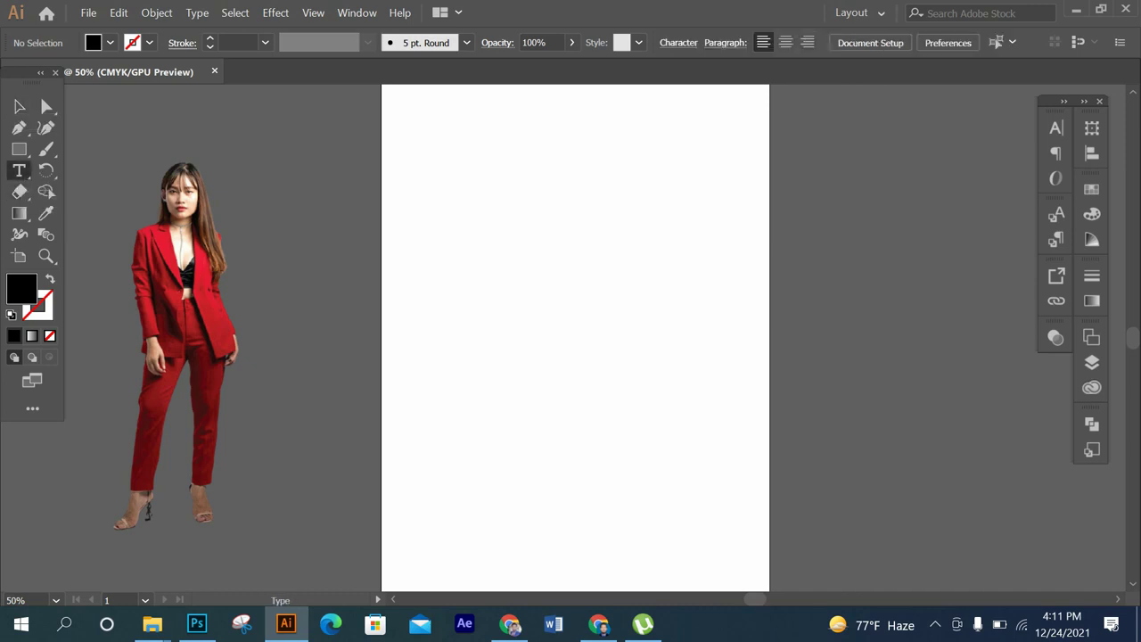
drag(410, 116, 745, 581)
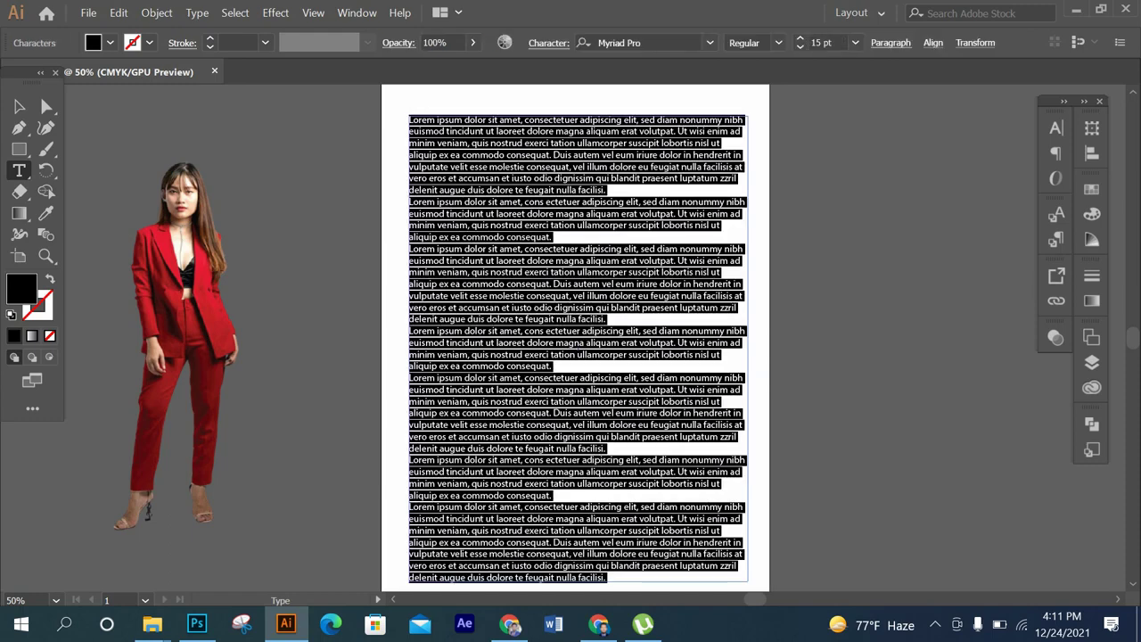
click(20, 106)
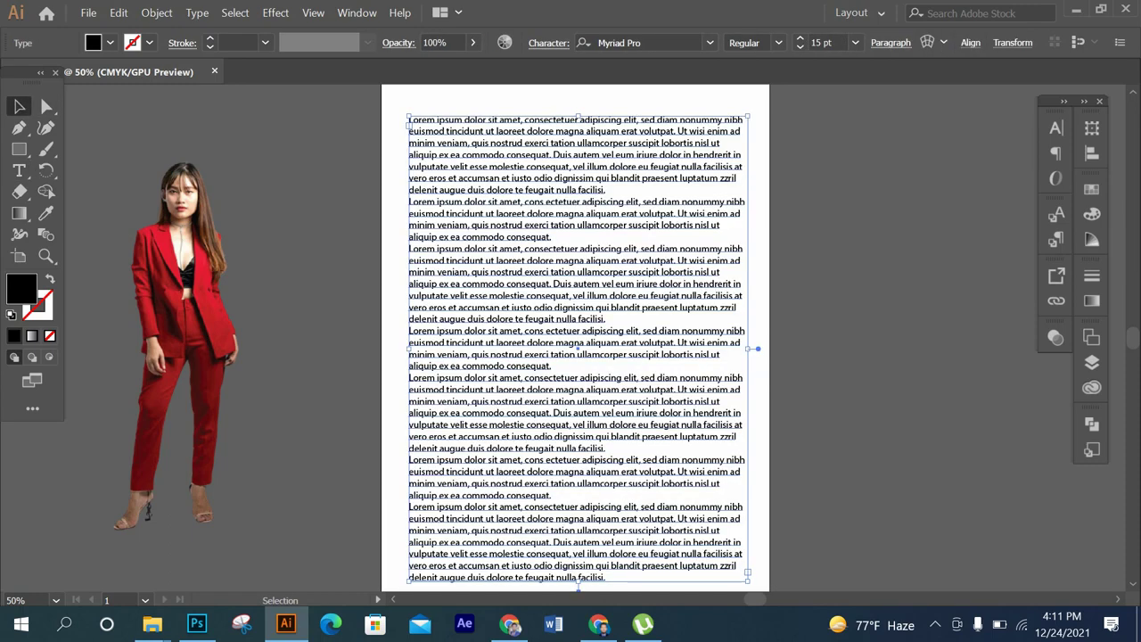
key(ctrl+shift+a)
- Set all the placeholder text to Justify all lines, including each last line
triple_click(571, 219)
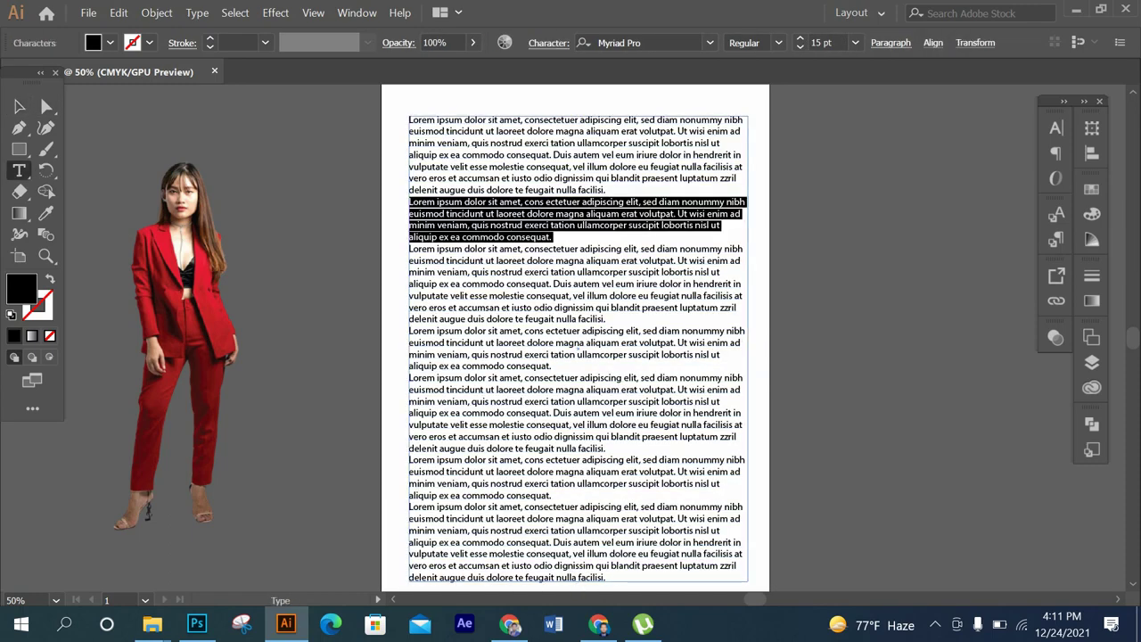
key(ctrl+a)
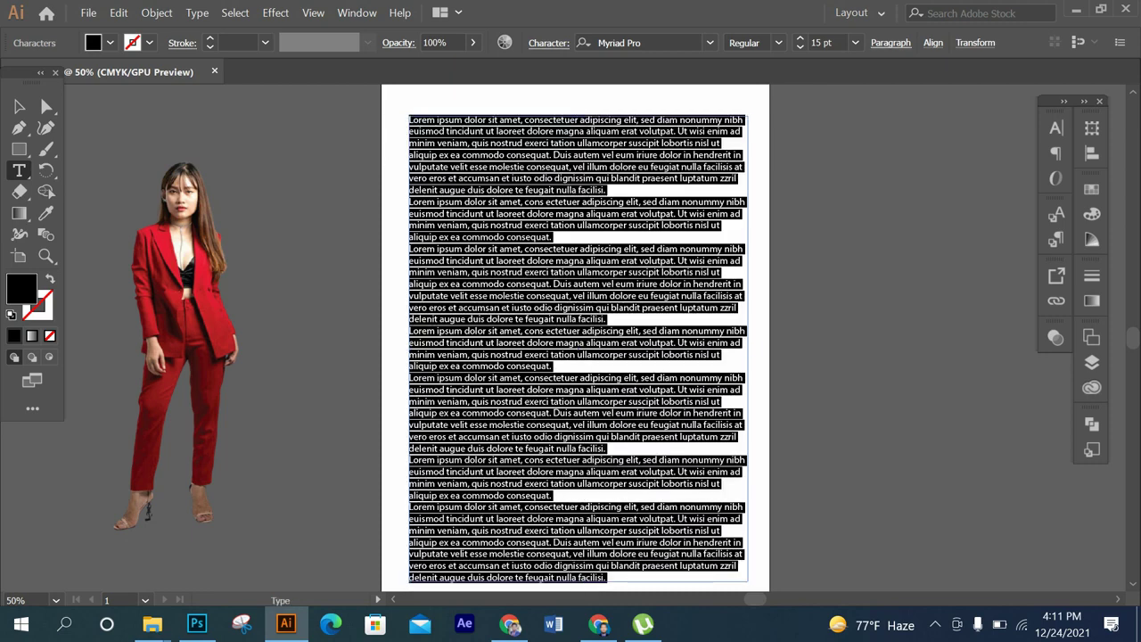
click(890, 42)
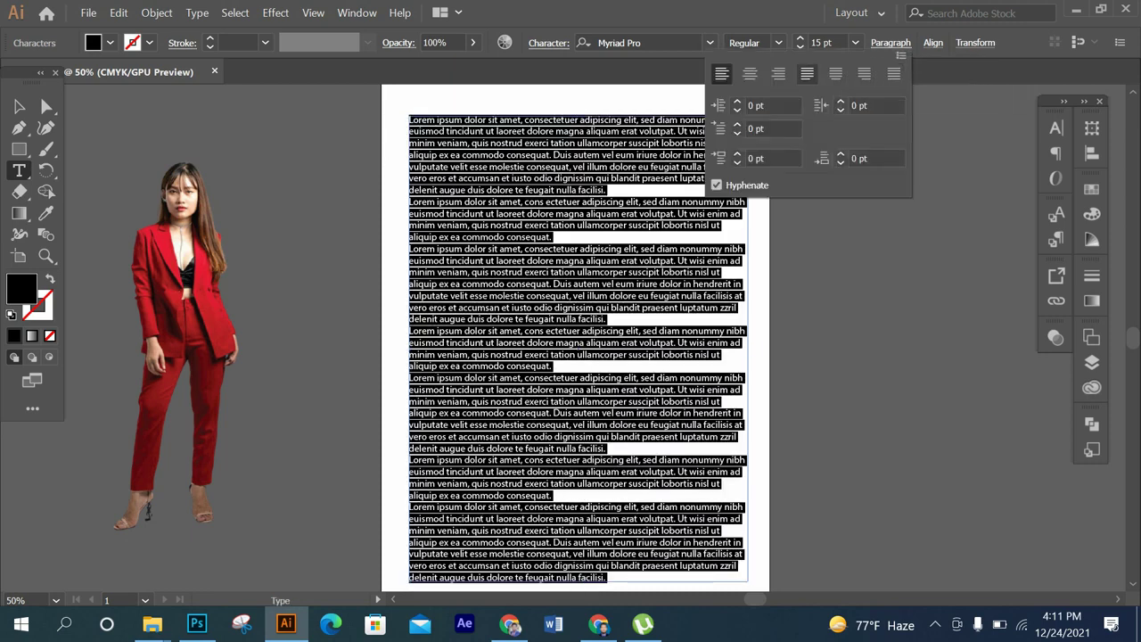
click(807, 73)
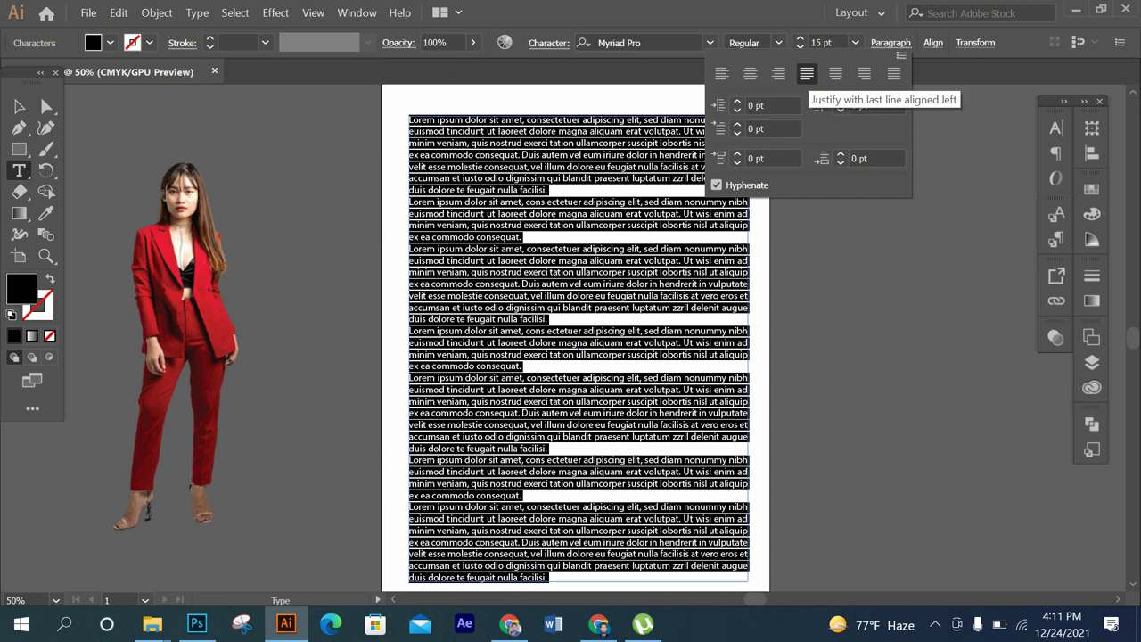
click(893, 73)
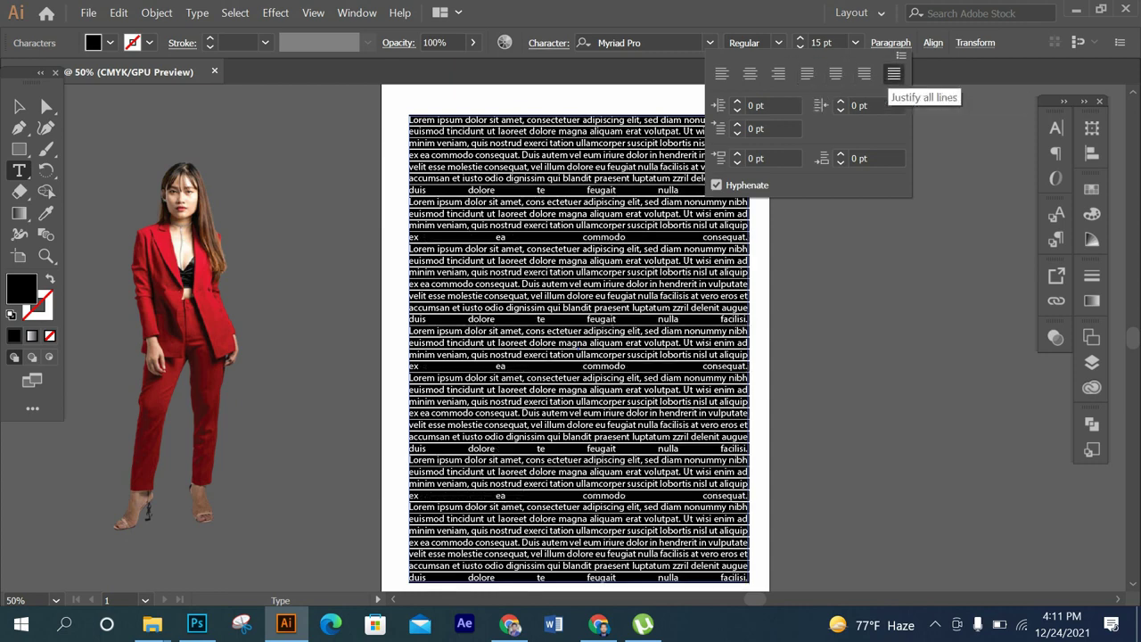
key(Escape)
key(ctrl+shift+a)
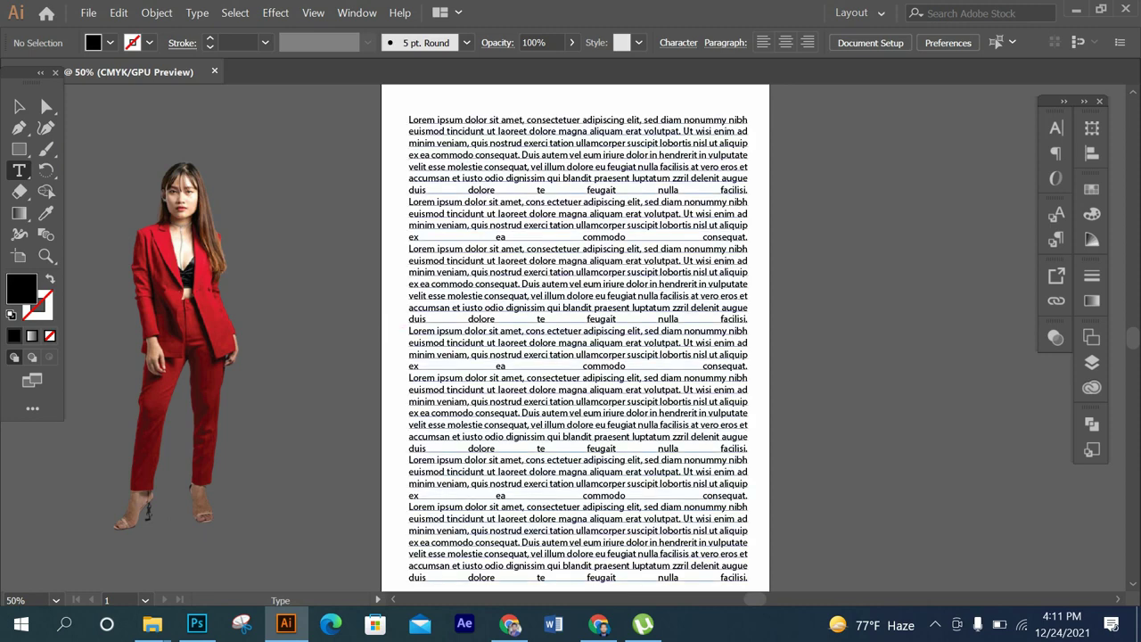
scroll(695, 305, down, 1)
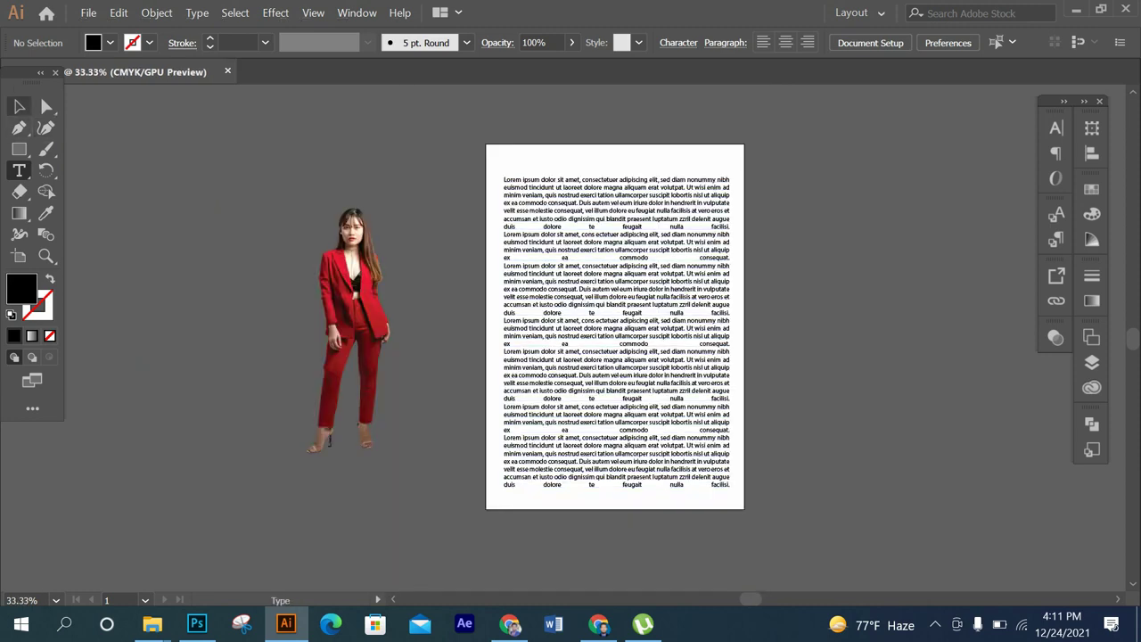
- Move the woman image to the middle of the text and bring her to the front
click(20, 106)
mouse_move(381, 330)
mouse_down()
mouse_move(647, 347)
mouse_move(638, 342)
mouse_up()
right_click(638, 341)
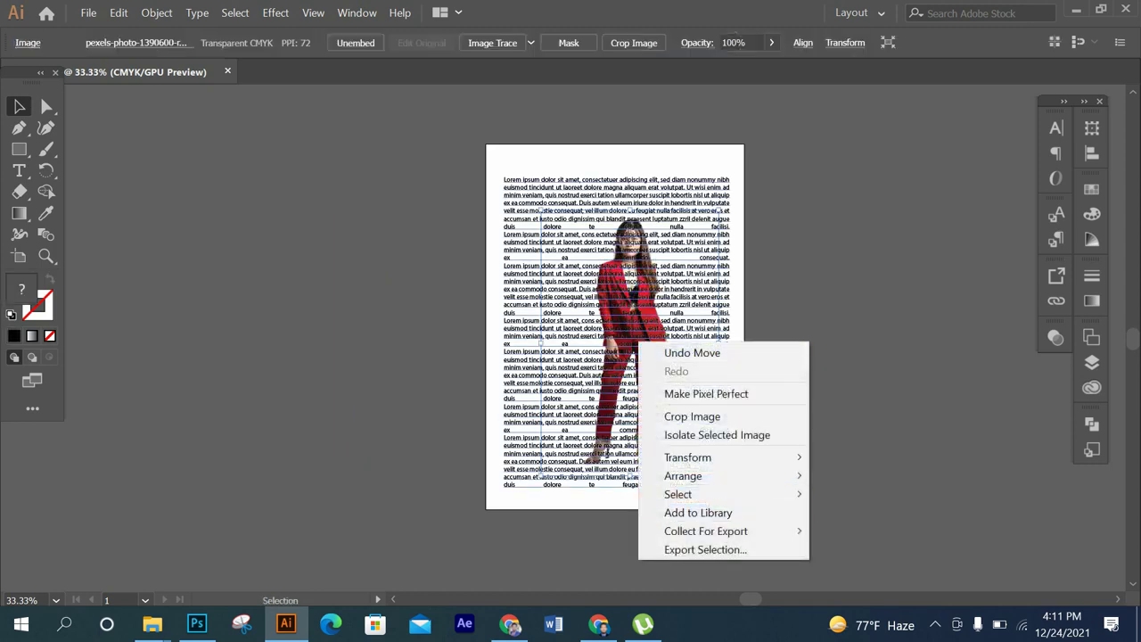
click(883, 475)
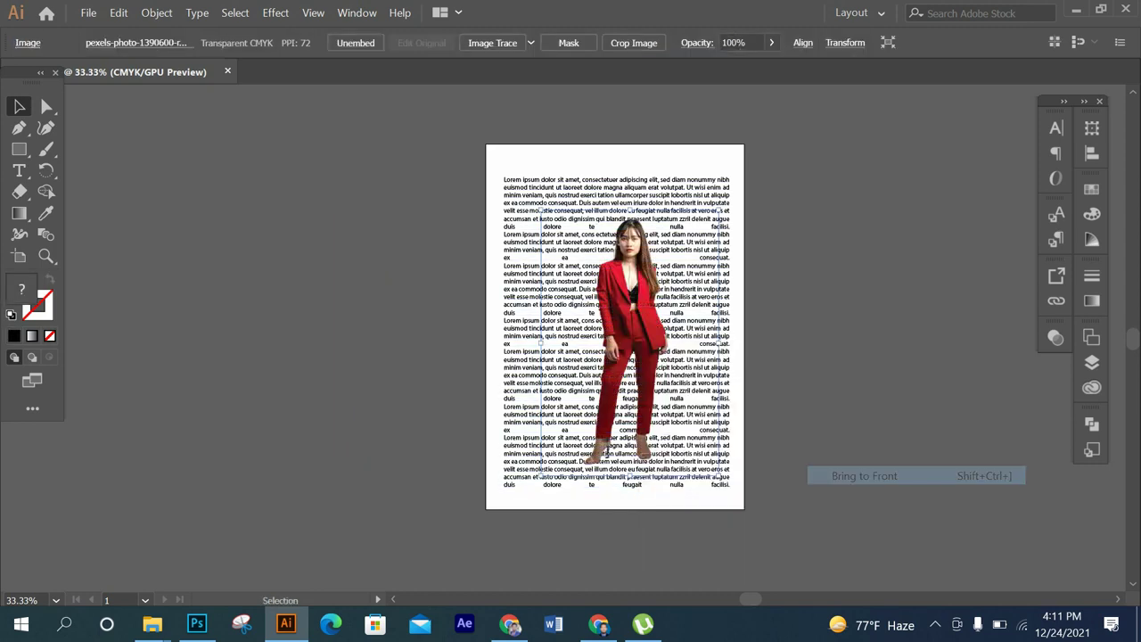
- Reselect the woman image and settle the view at 50% zoom
key(ctrl+shift+a)
key(ctrl+equal)
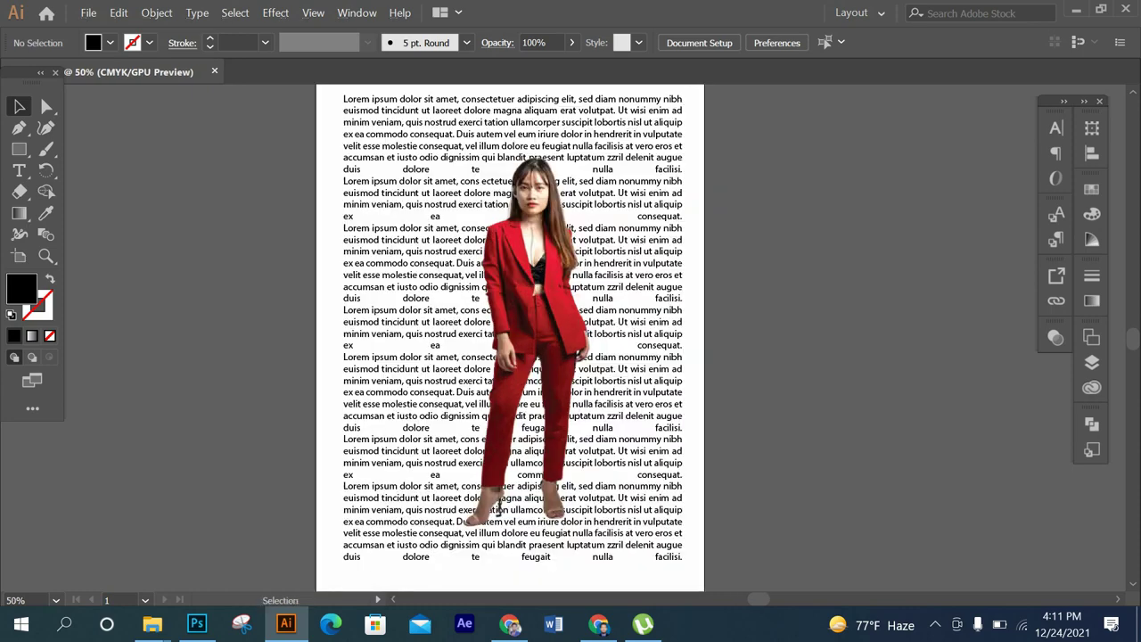
click(486, 510)
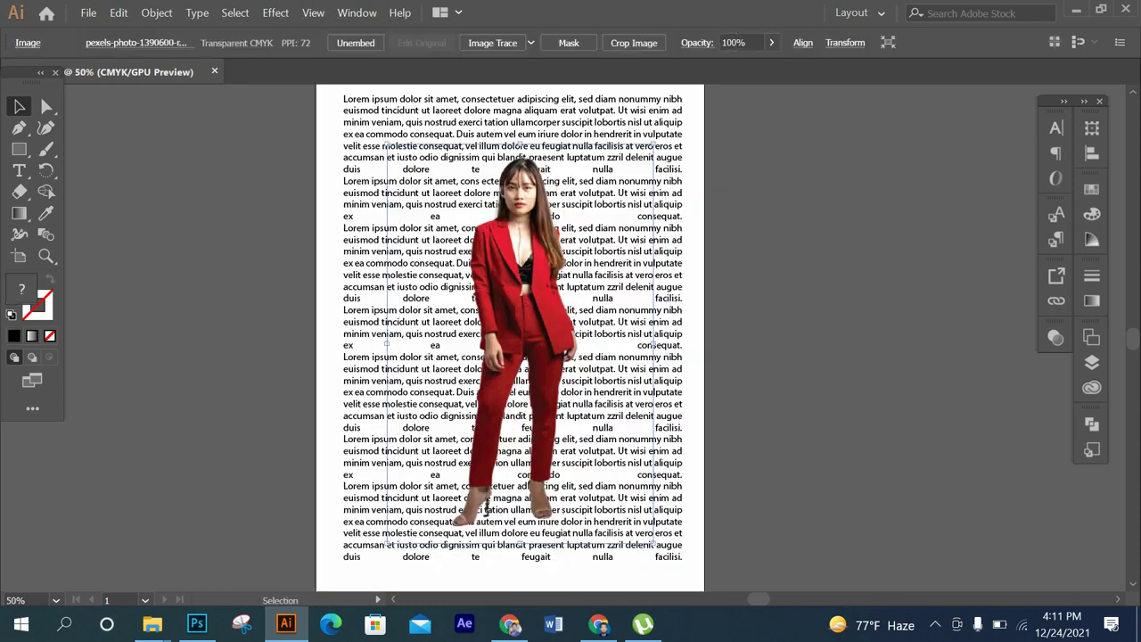
key(ctrl+minus)
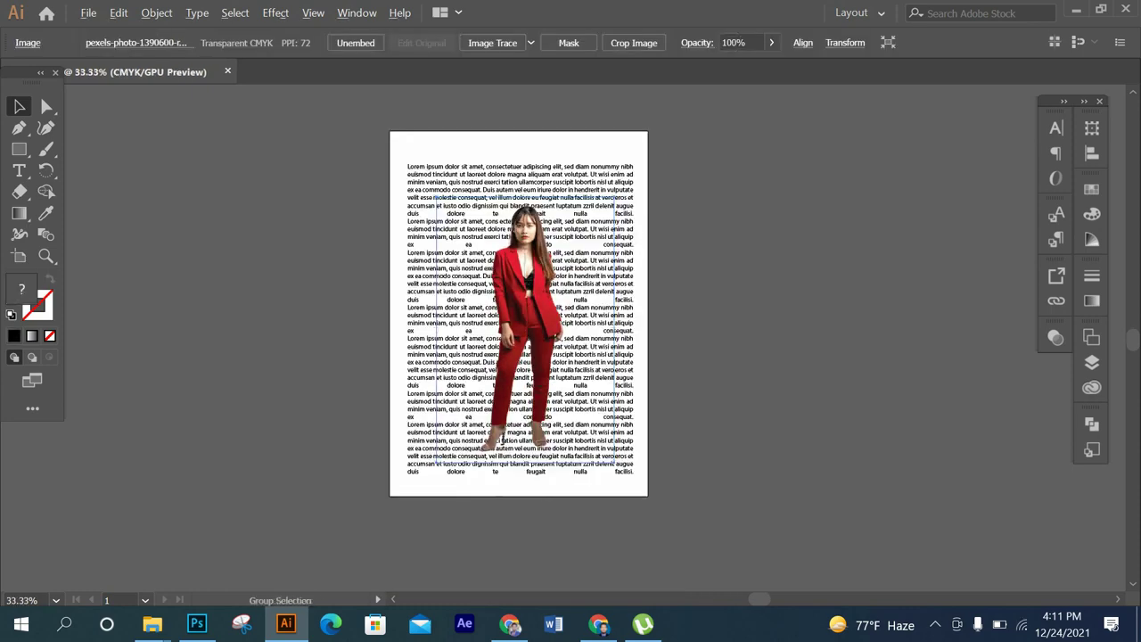
key(ctrl+equal)
key(p)
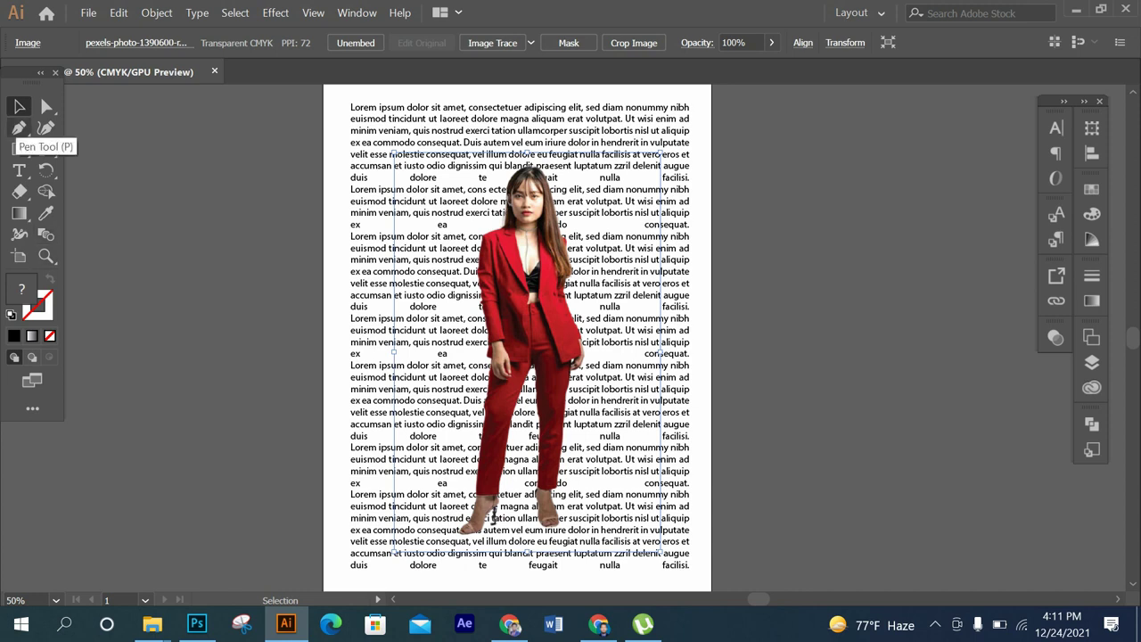
- Start a no-fill pen outline at her left foot and trace up her left side
click(19, 128)
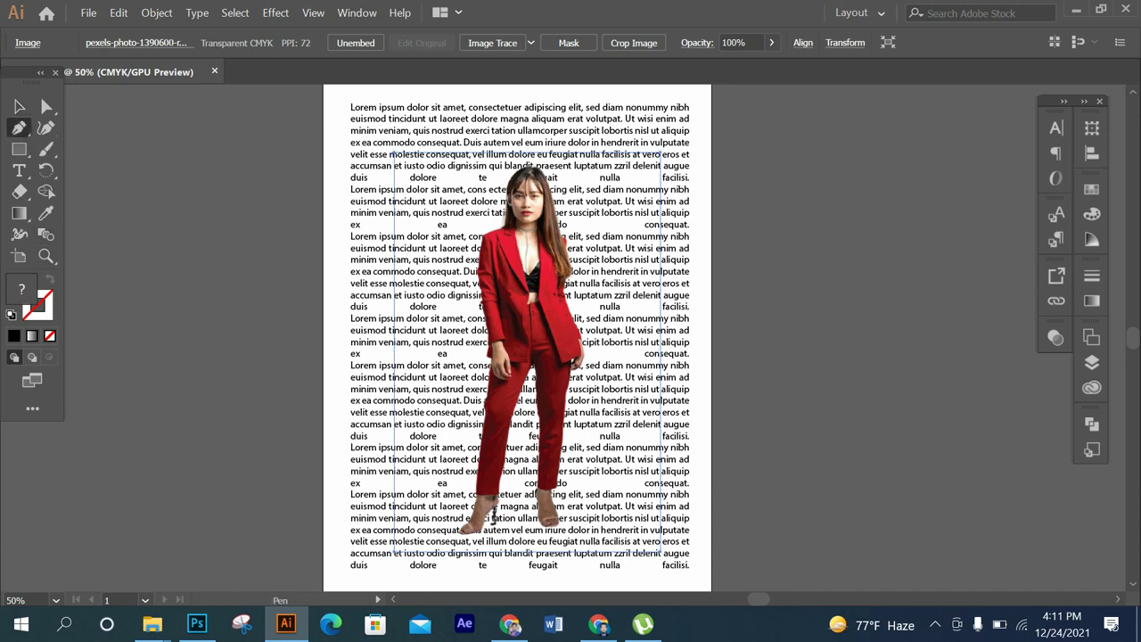
click(452, 528)
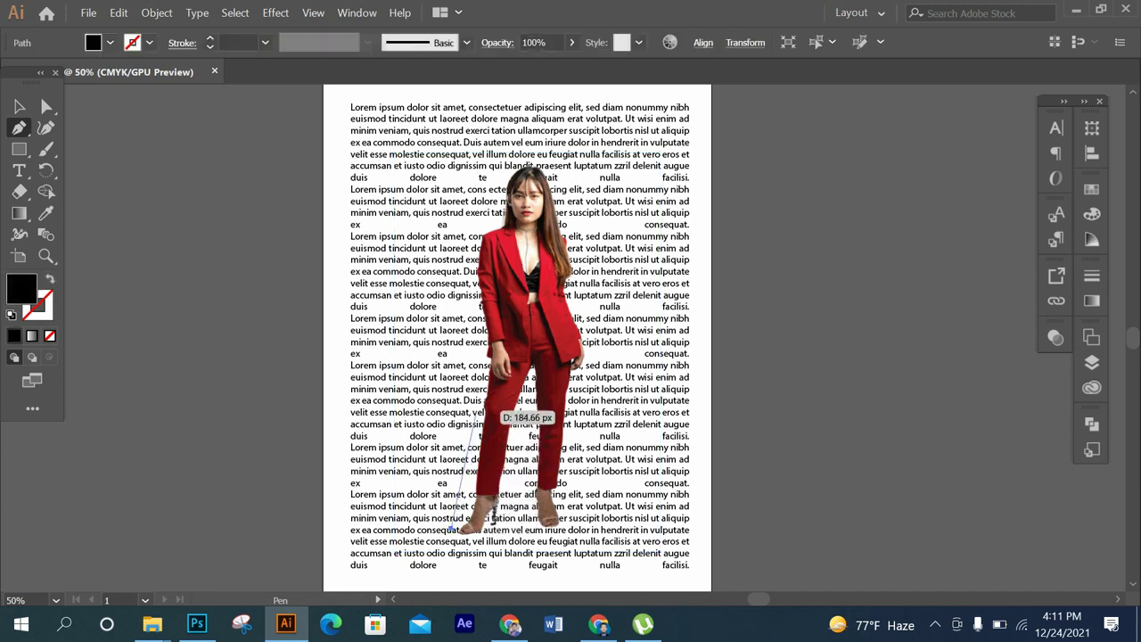
drag(492, 410, 477, 294)
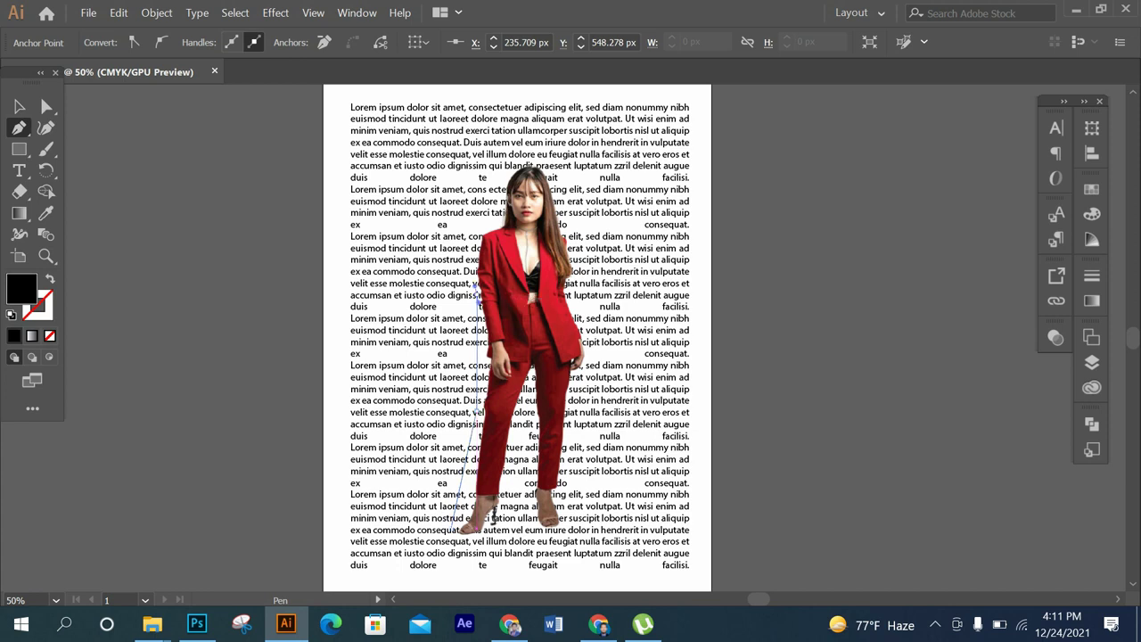
drag(470, 230, 473, 244)
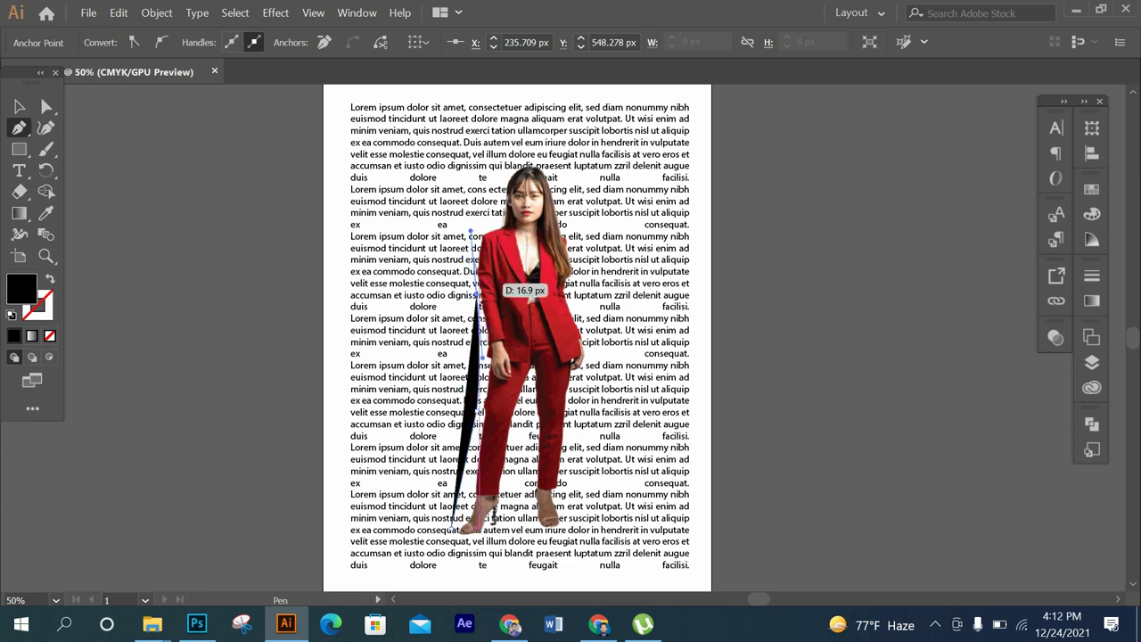
click(50, 278)
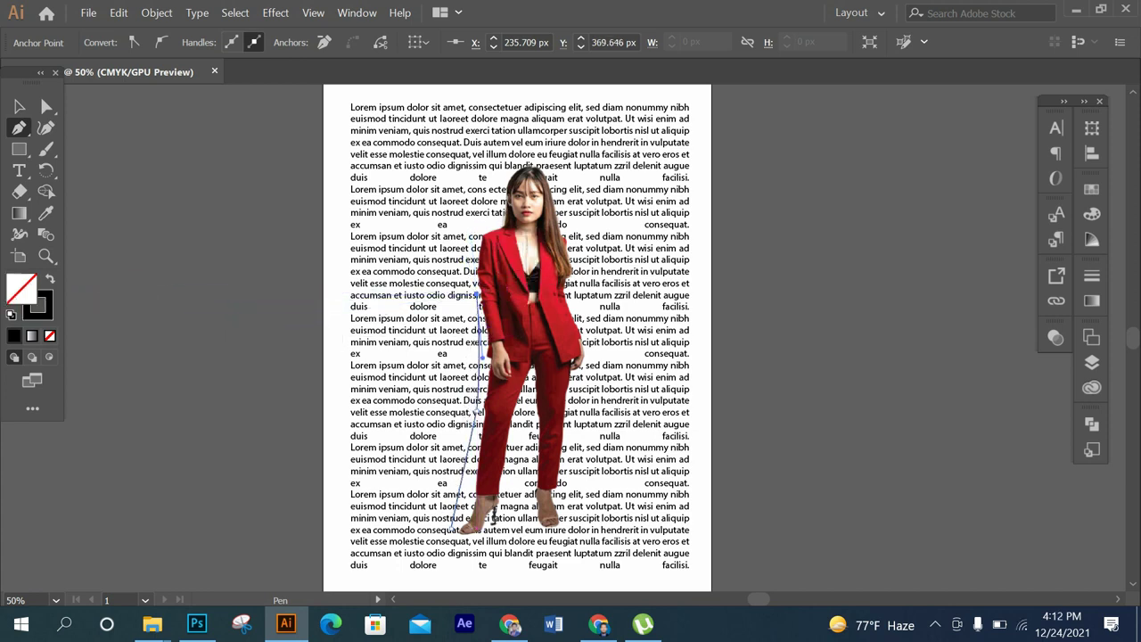
mouse_move(481, 267)
mouse_down()
mouse_move(496, 219)
mouse_move(481, 223)
mouse_up()
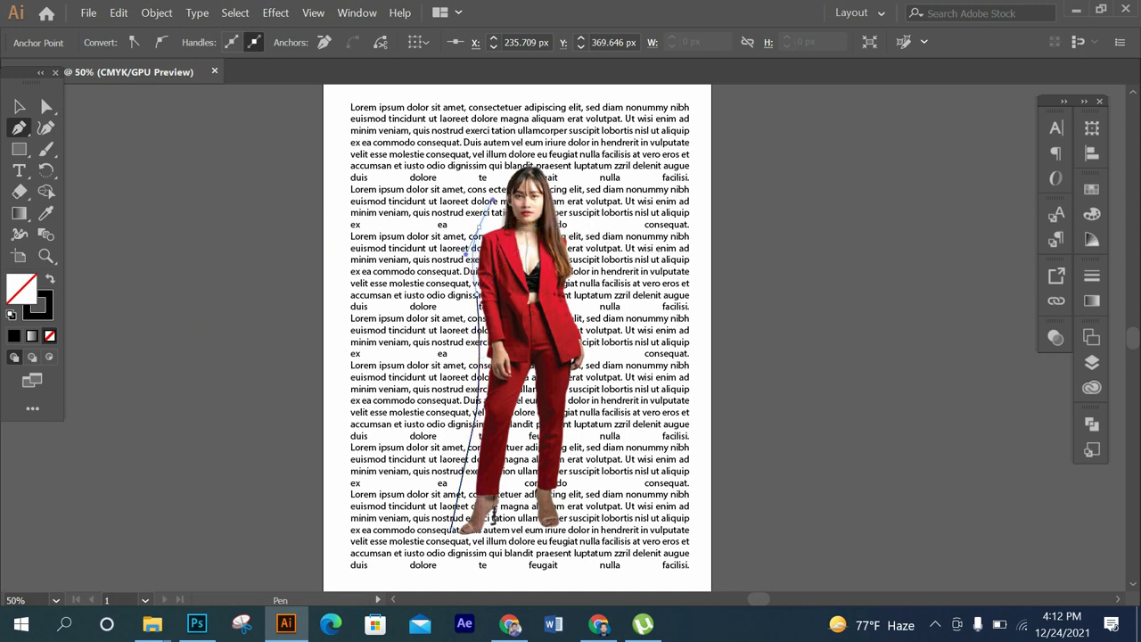
drag(485, 177, 544, 177)
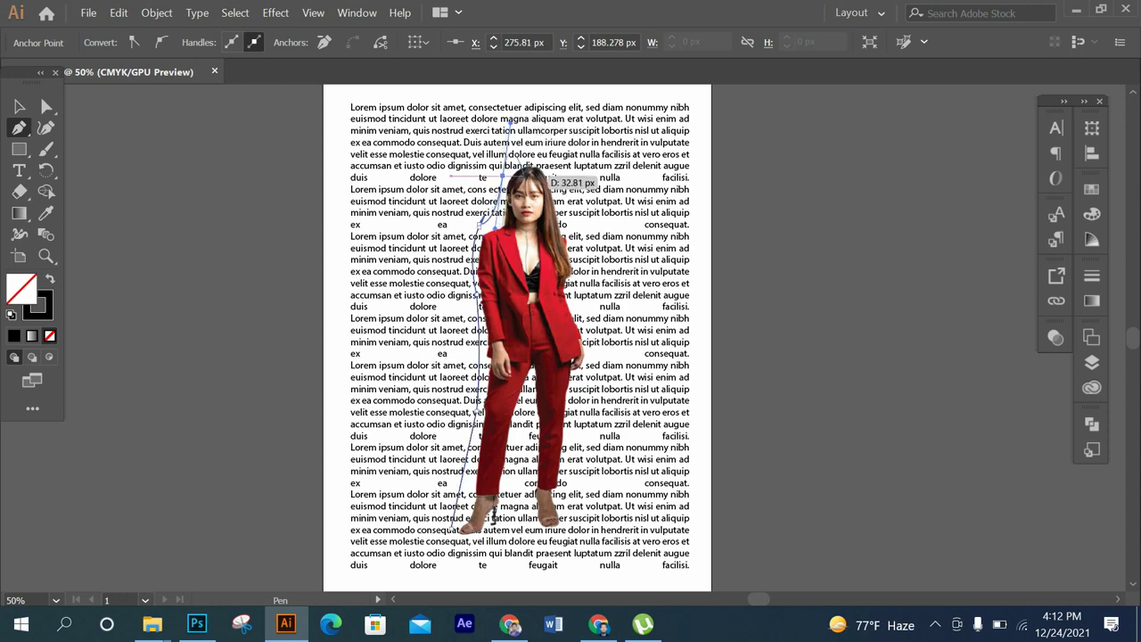
- Continue the outline over her head and down her right side, closing it at the start
key(ctrl+z)
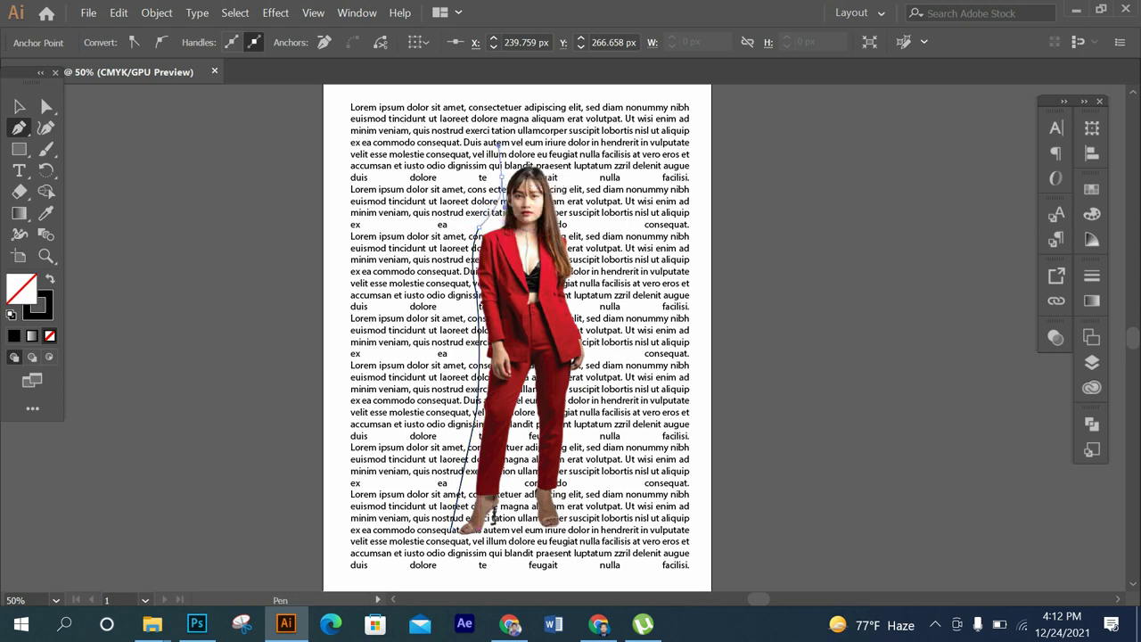
drag(502, 176, 497, 135)
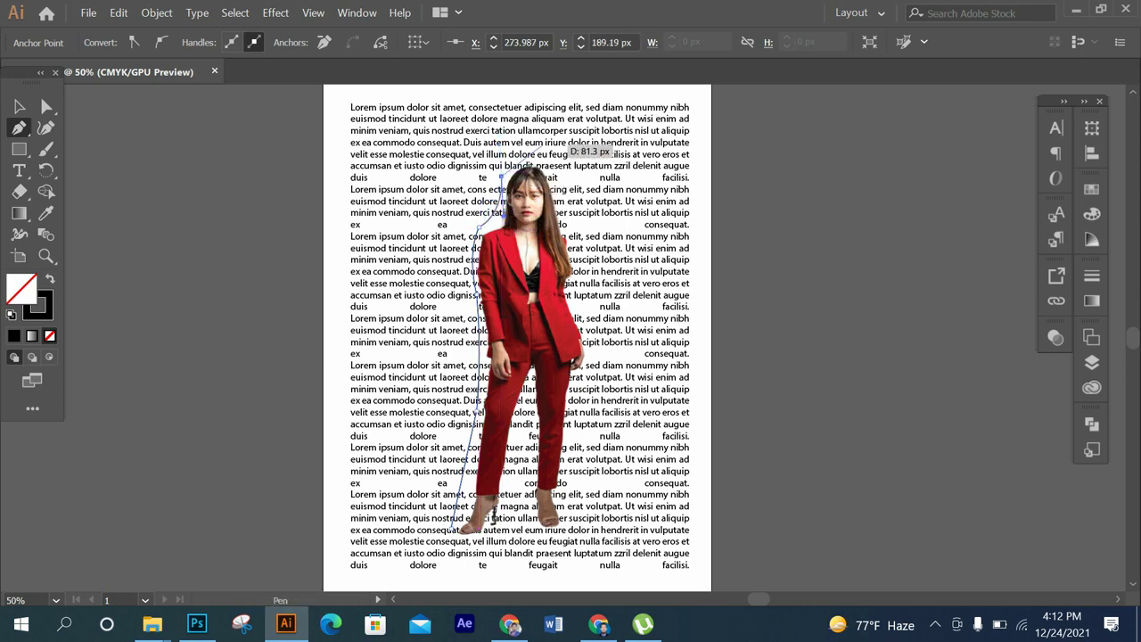
drag(535, 155, 567, 214)
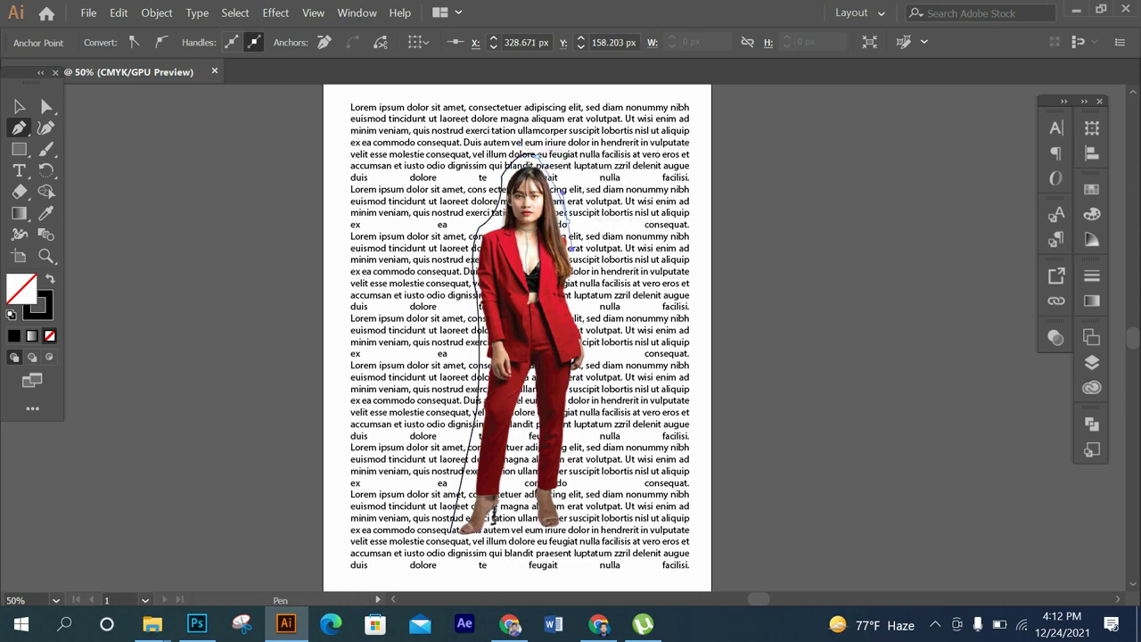
mouse_move(581, 284)
mouse_down()
mouse_move(570, 264)
mouse_move(595, 279)
mouse_move(606, 329)
mouse_up()
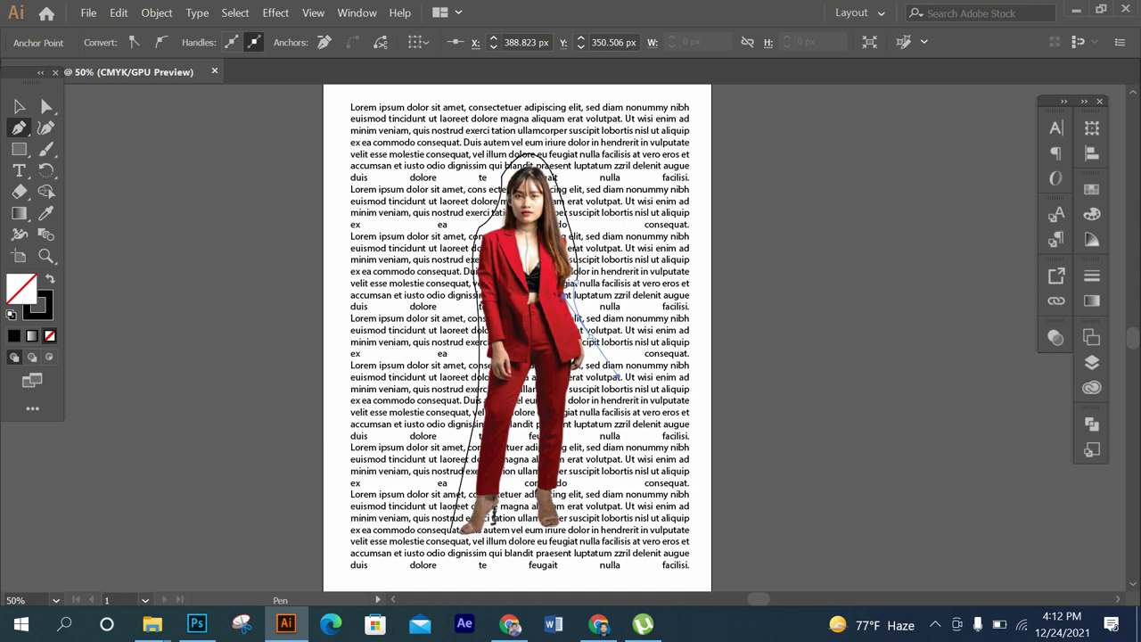
mouse_move(598, 336)
mouse_down()
mouse_move(615, 378)
mouse_move(599, 372)
mouse_move(570, 488)
mouse_move(578, 527)
mouse_move(455, 535)
mouse_up()
click(450, 536)
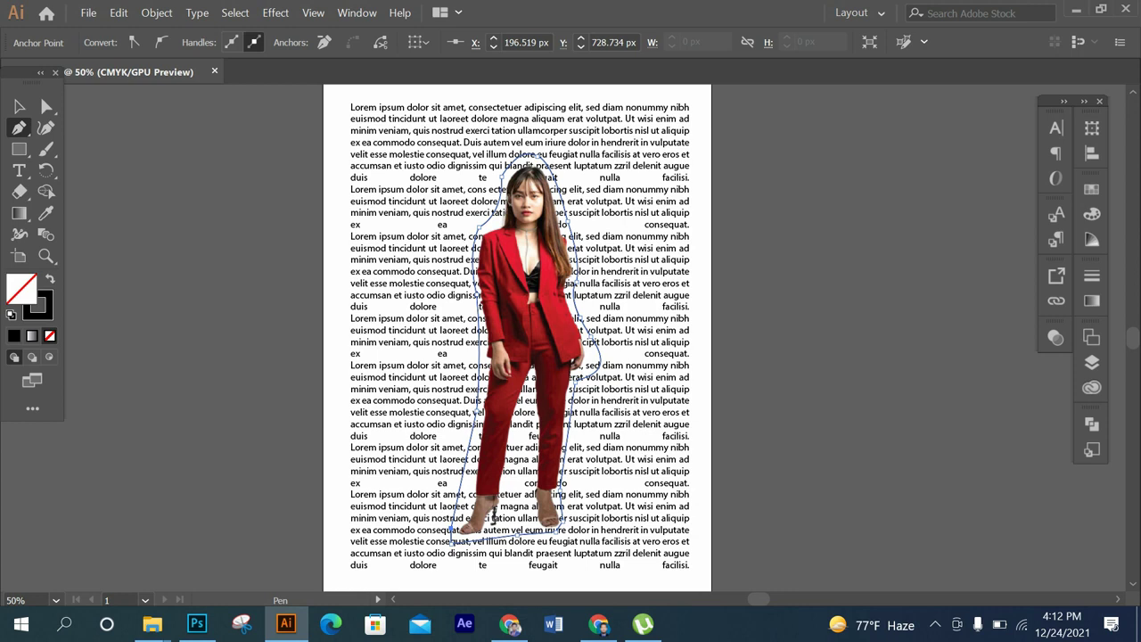
- Set the outline path's stroke to None
key(v)
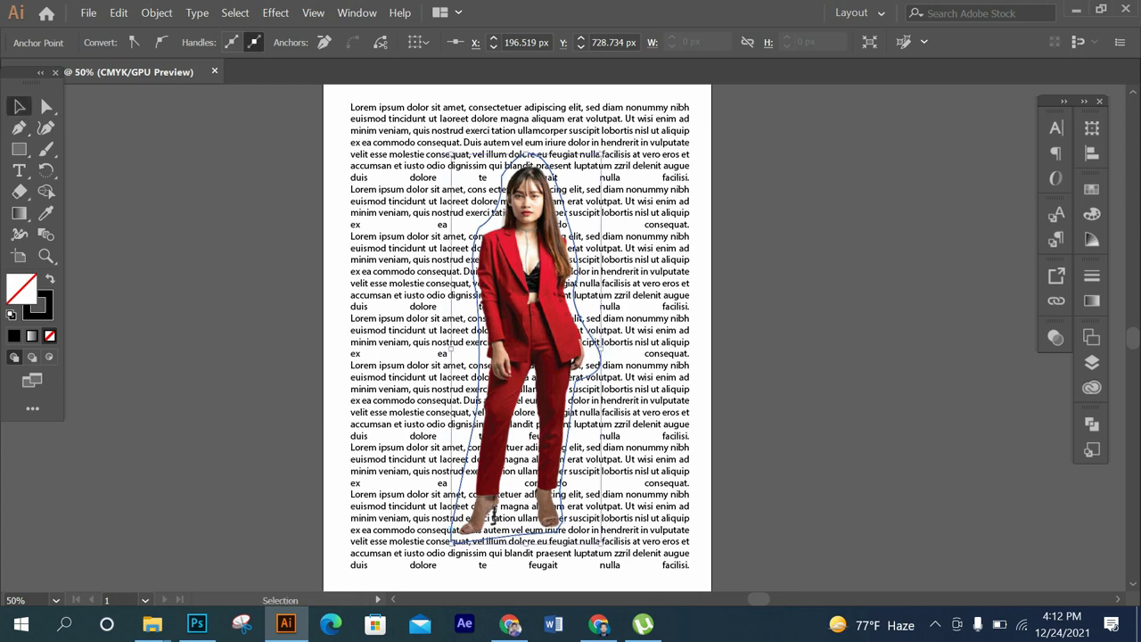
key(F6)
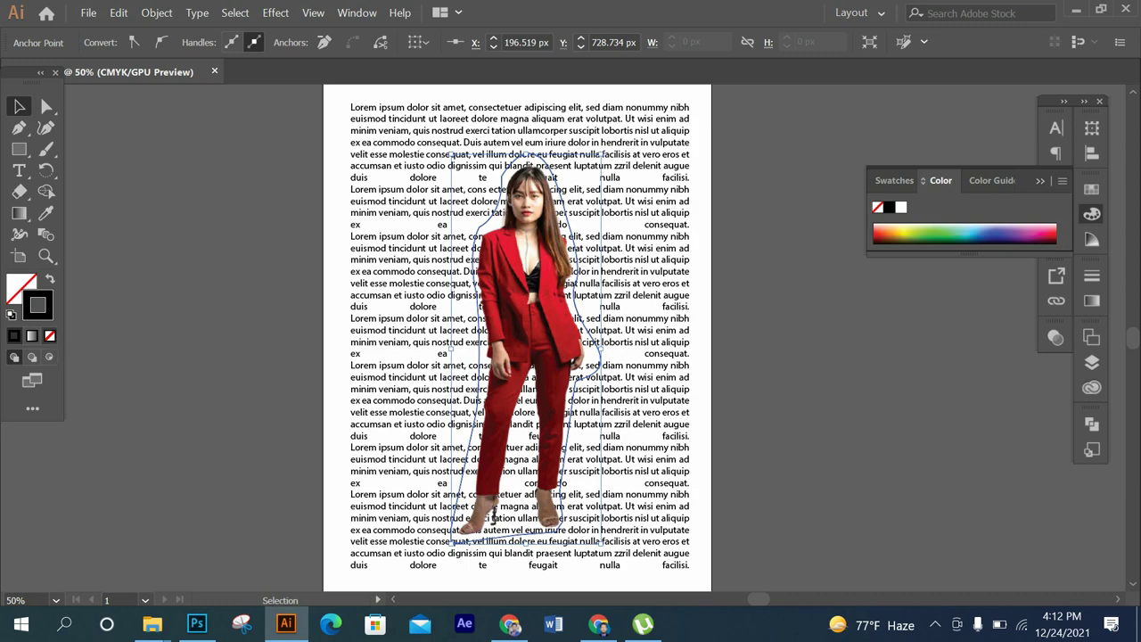
click(49, 336)
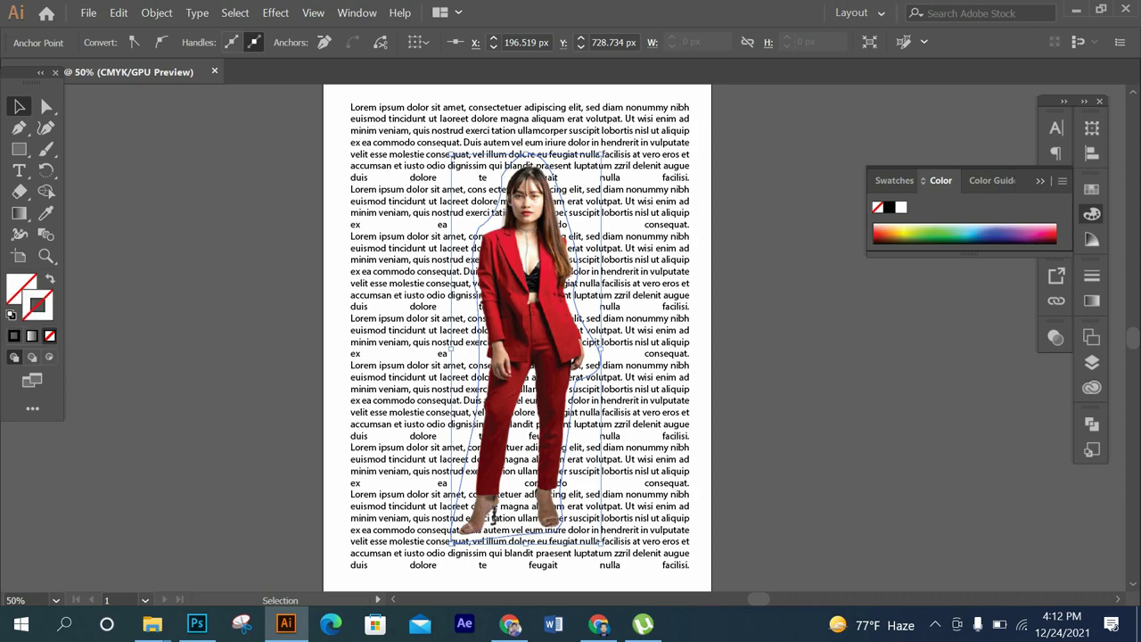
- Apply Object > Text Wrap > Make so the body text flows around the outline
click(156, 12)
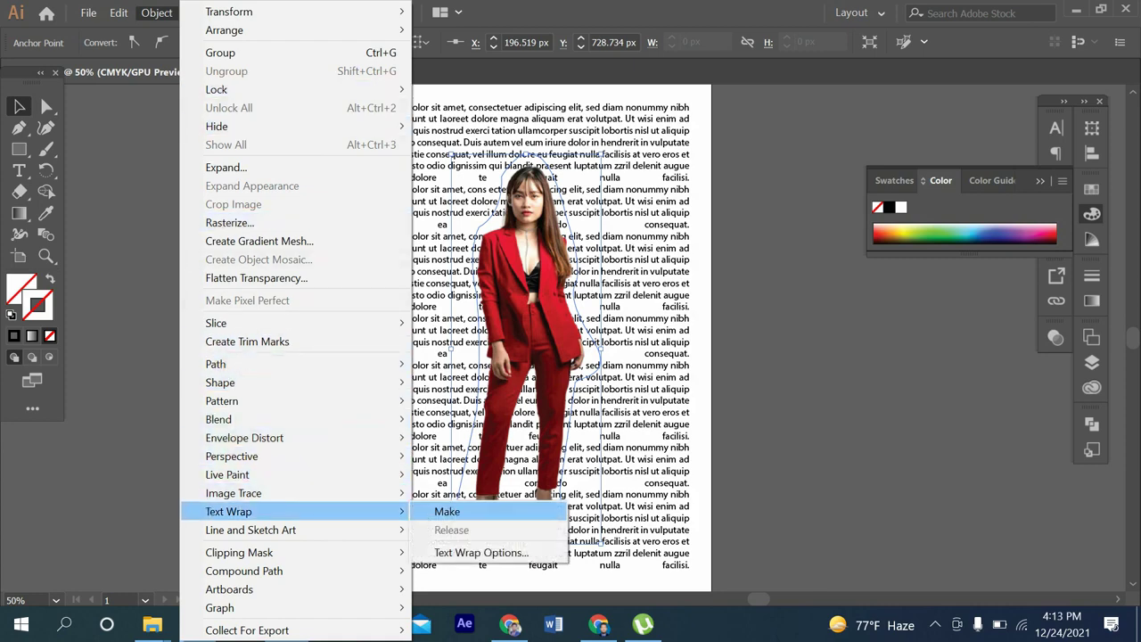
key(Return)
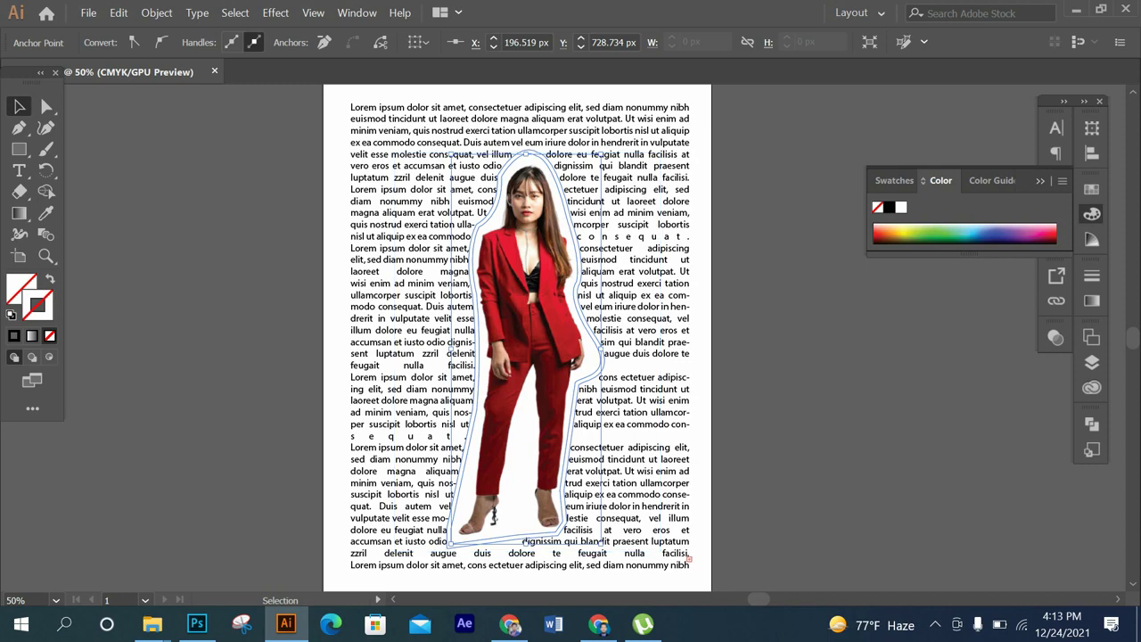
key(ctrl+shift+a)
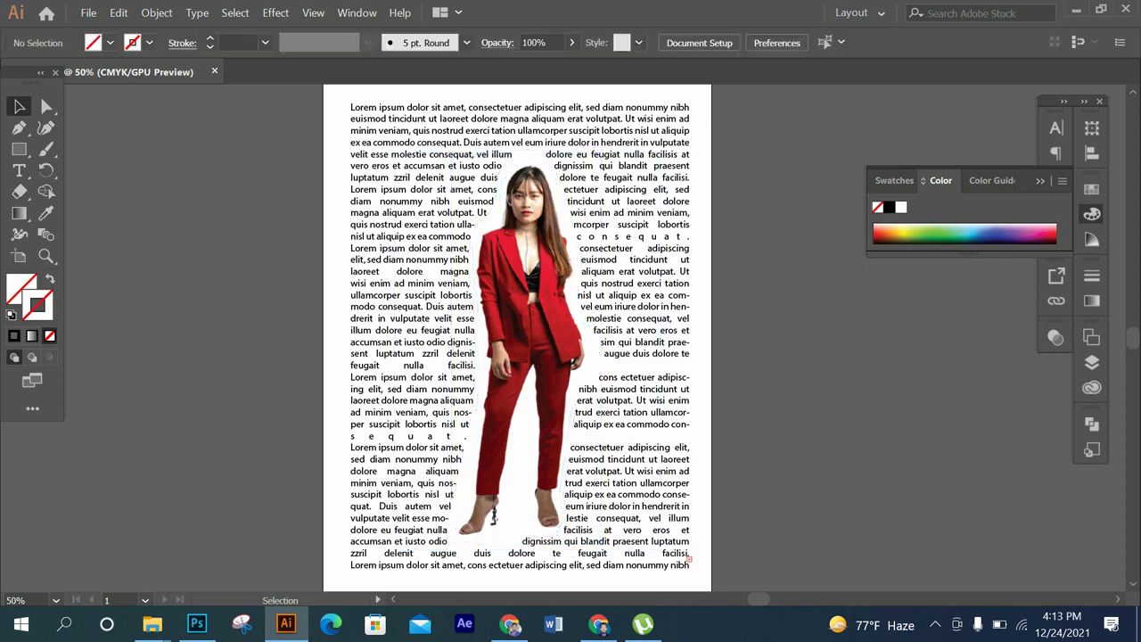
scroll(517, 338, down, 1)
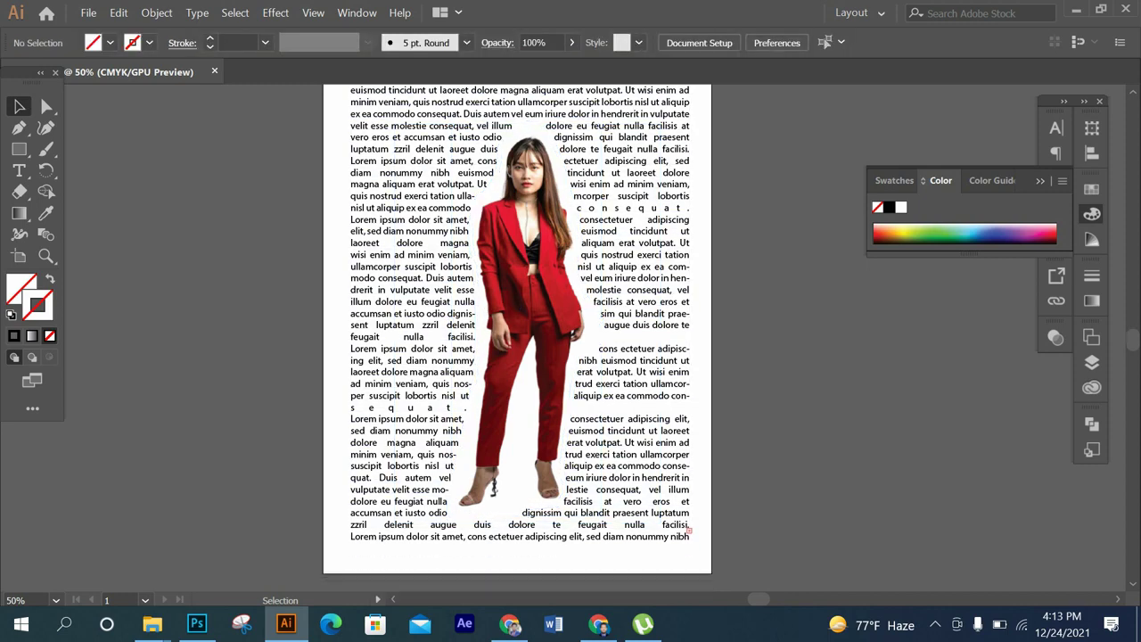
scroll(517, 339, up, 1)
scroll(517, 339, up, 1)
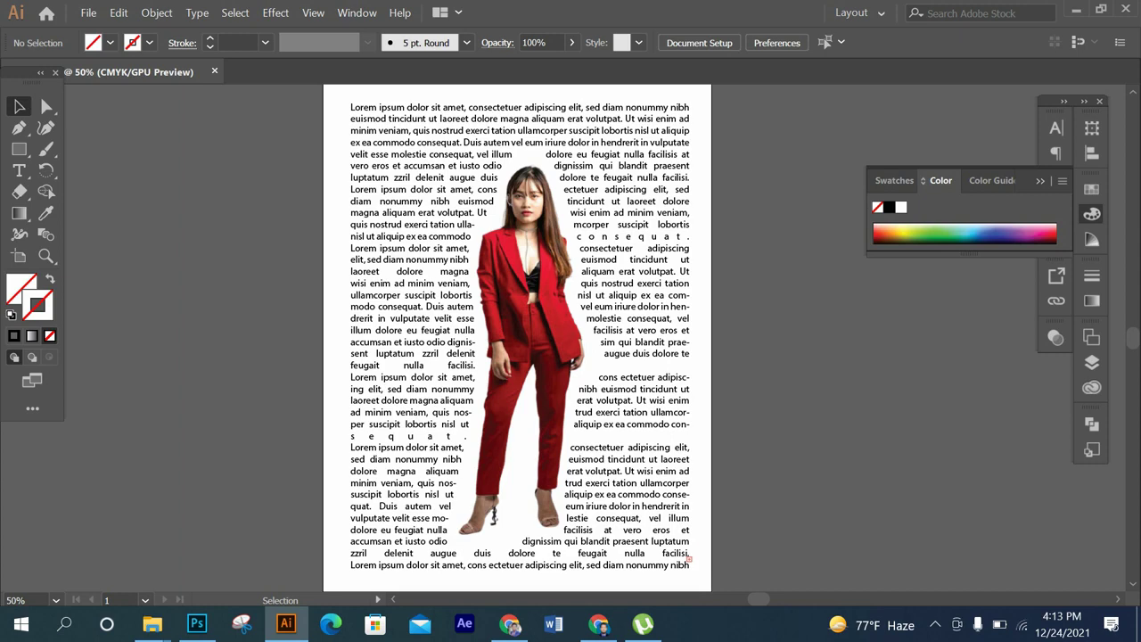
scroll(757, 251, down, 1)
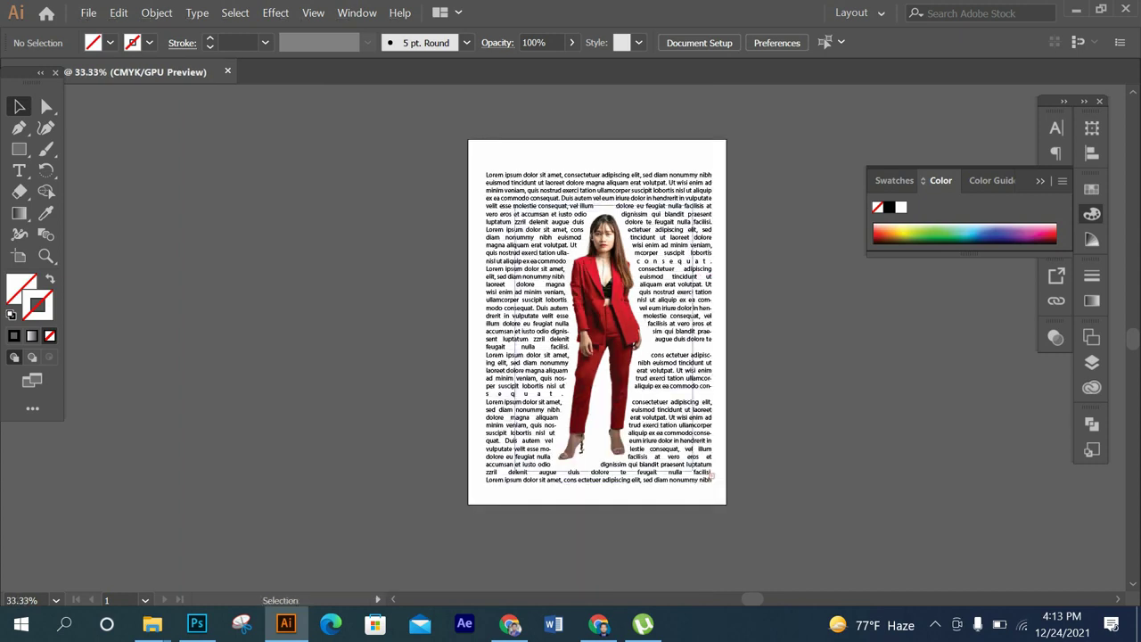
- Drag the wrapped text frame down to leave empty space at the page top, then zoom to 50%
drag(720, 216, 719, 276)
key(ctrl+shift+a)
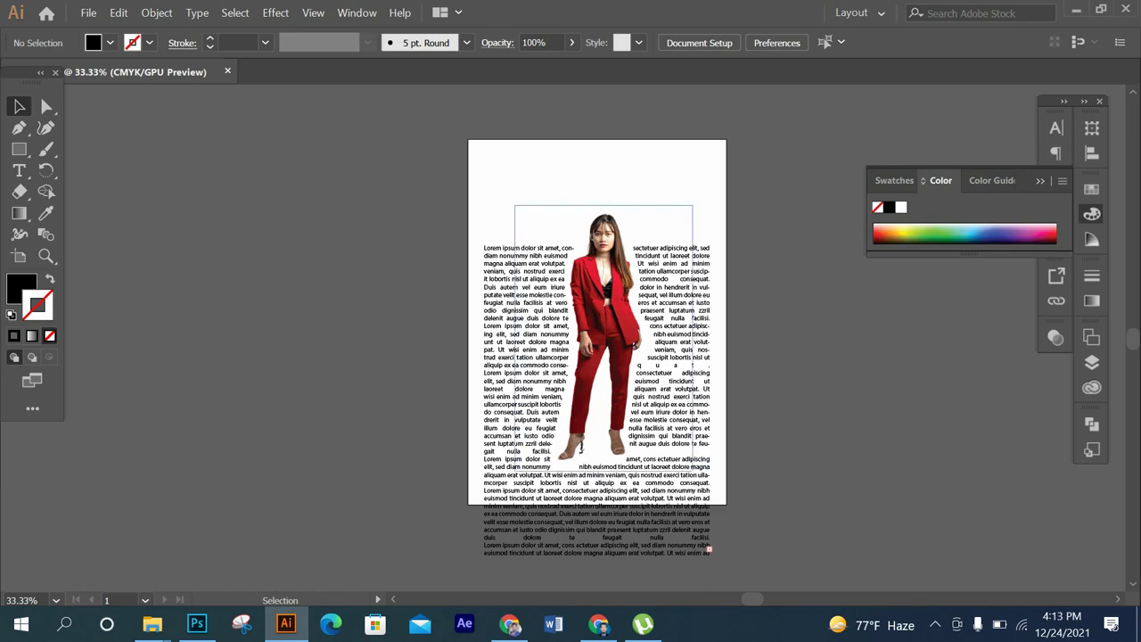
key(ctrl+plus)
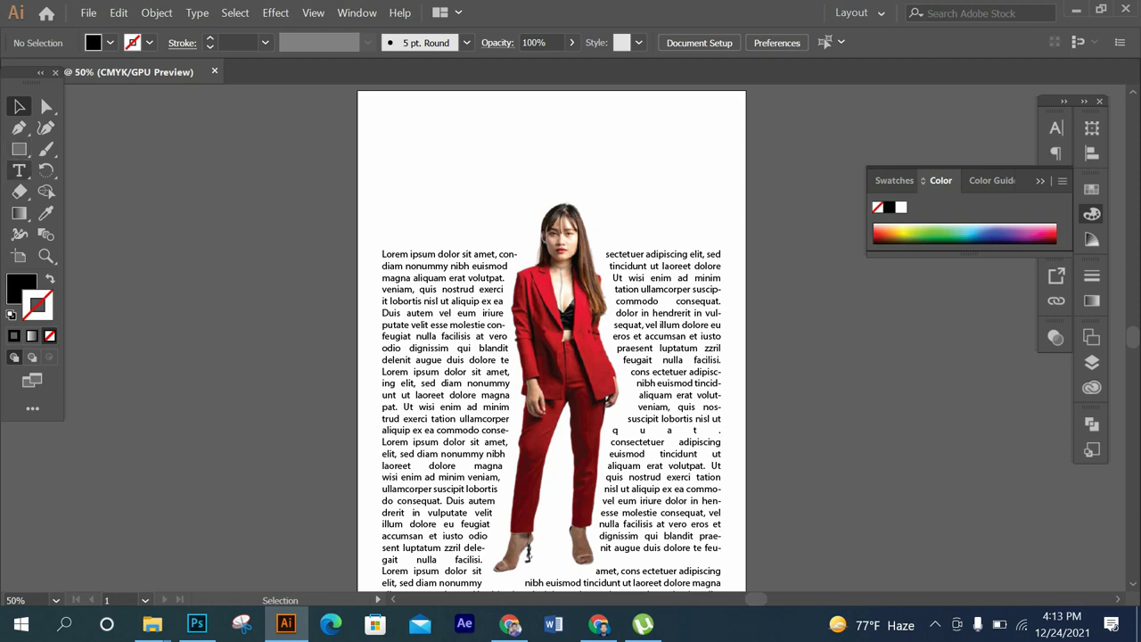
- Add a 28 pt 'beauty queen' text object near the top of the page
click(19, 169)
click(434, 149)
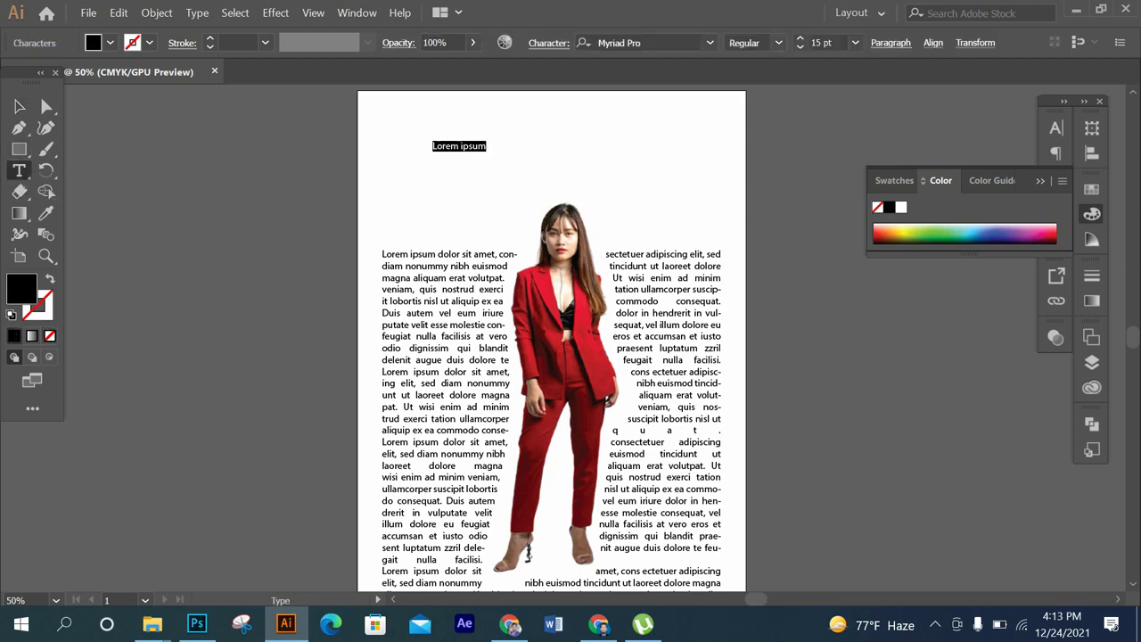
scroll(820, 41, up, 6)
scroll(820, 42, up, 7)
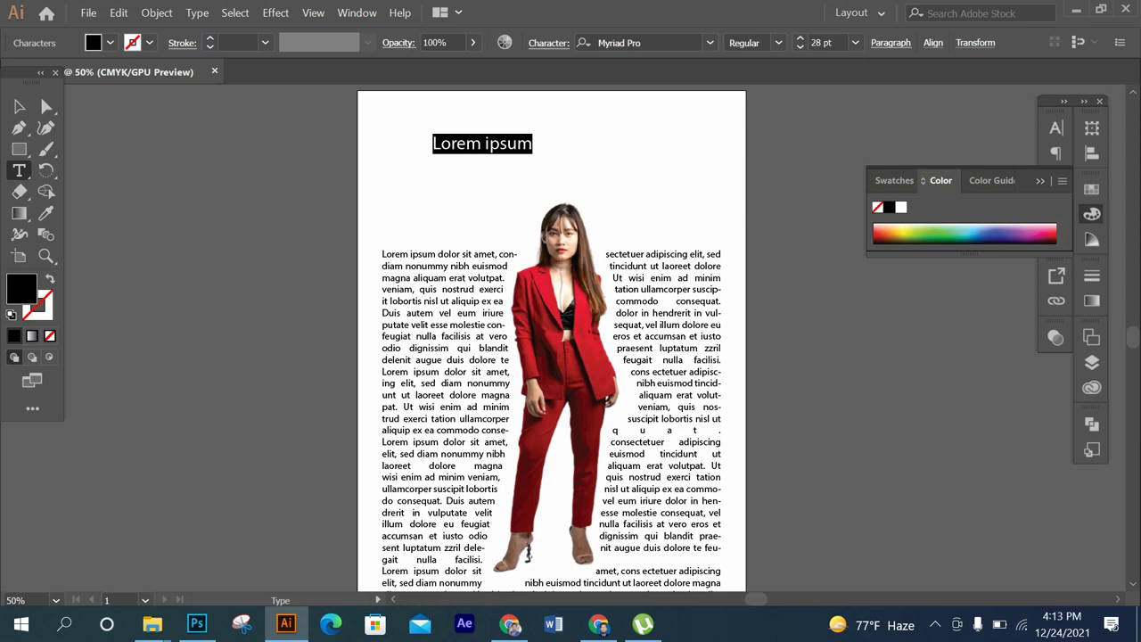
text(beauti)
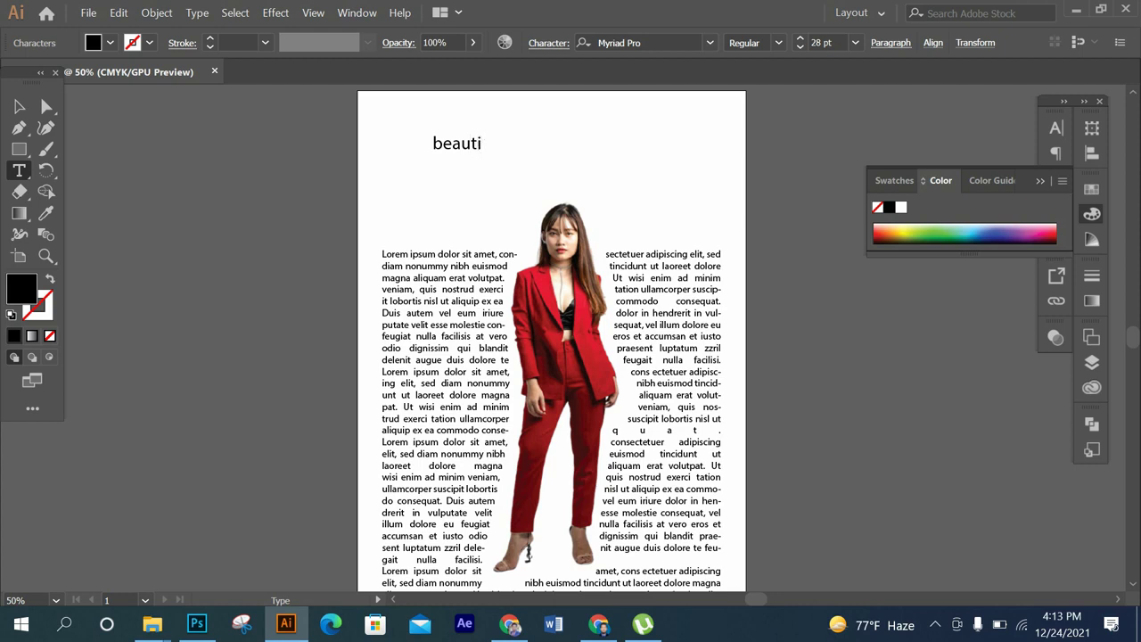
text(y)
text(qu)
text(een)
click(19, 106)
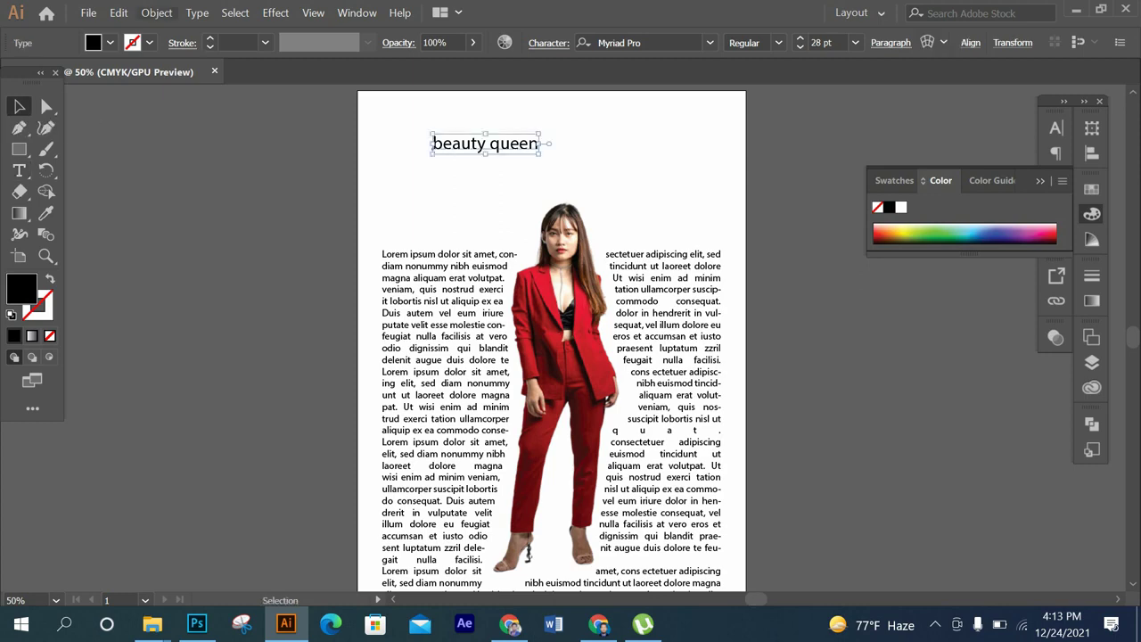
- Convert the heading to UPPERCASE and scale it up to about 56 pt
click(197, 13)
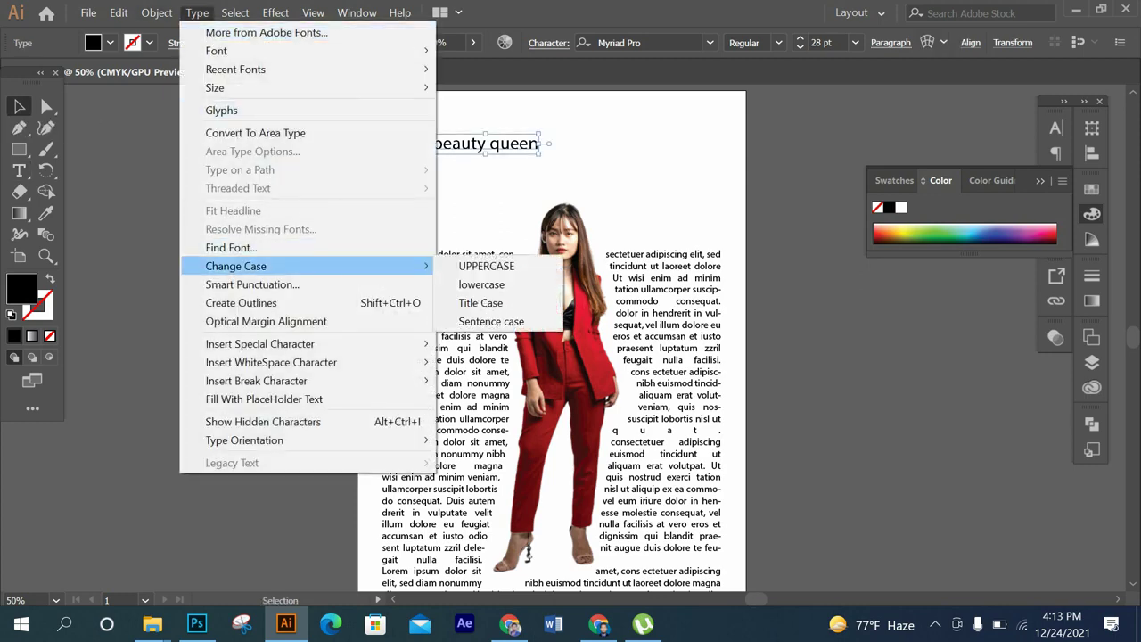
click(486, 266)
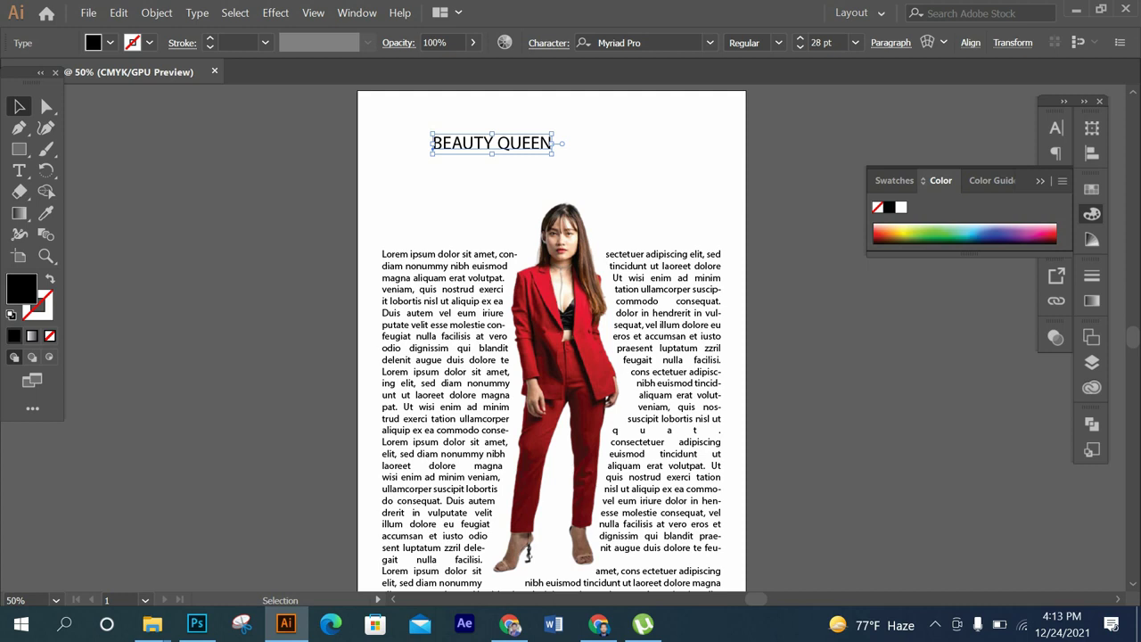
drag(552, 153, 611, 163)
mouse_move(370, 153)
mouse_down()
mouse_move(443, 189)
mouse_move(440, 217)
mouse_up()
- Lower the heading under the woman's head, then nudge it back up slightly
drag(637, 205, 637, 217)
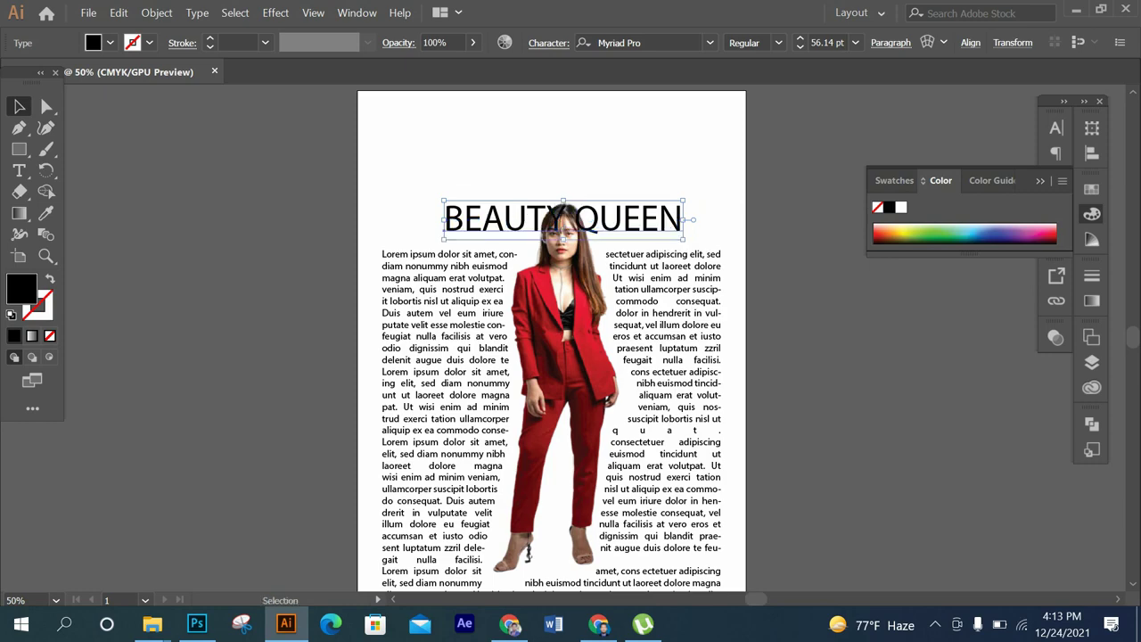
click(713, 125)
scroll(716, 109, up, 1)
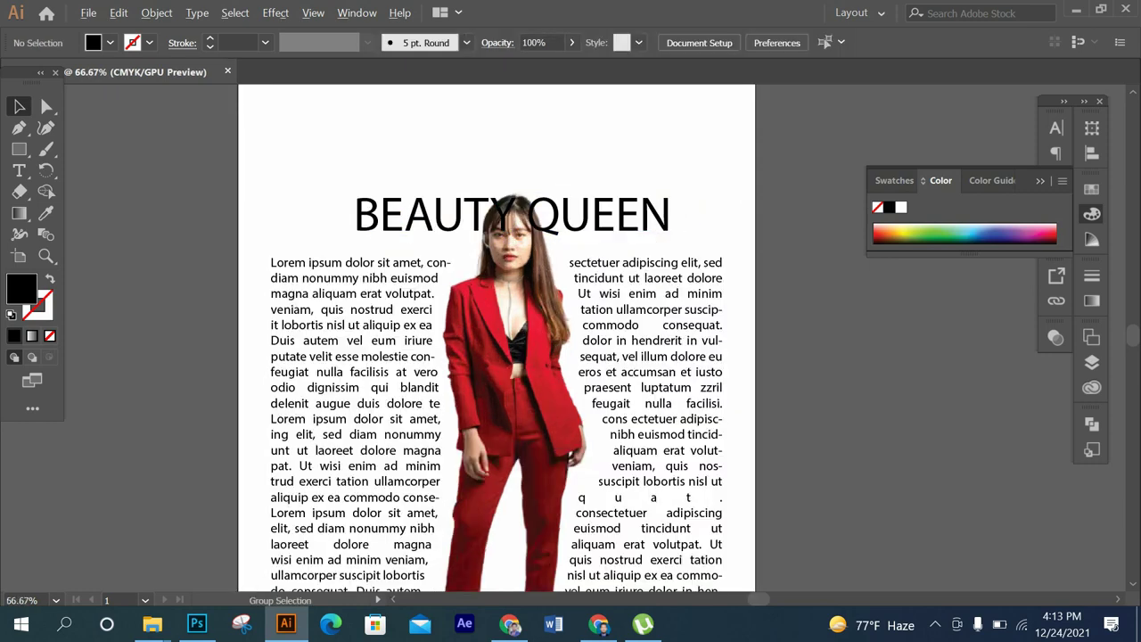
scroll(719, 232, up, 1)
drag(499, 214, 499, 198)
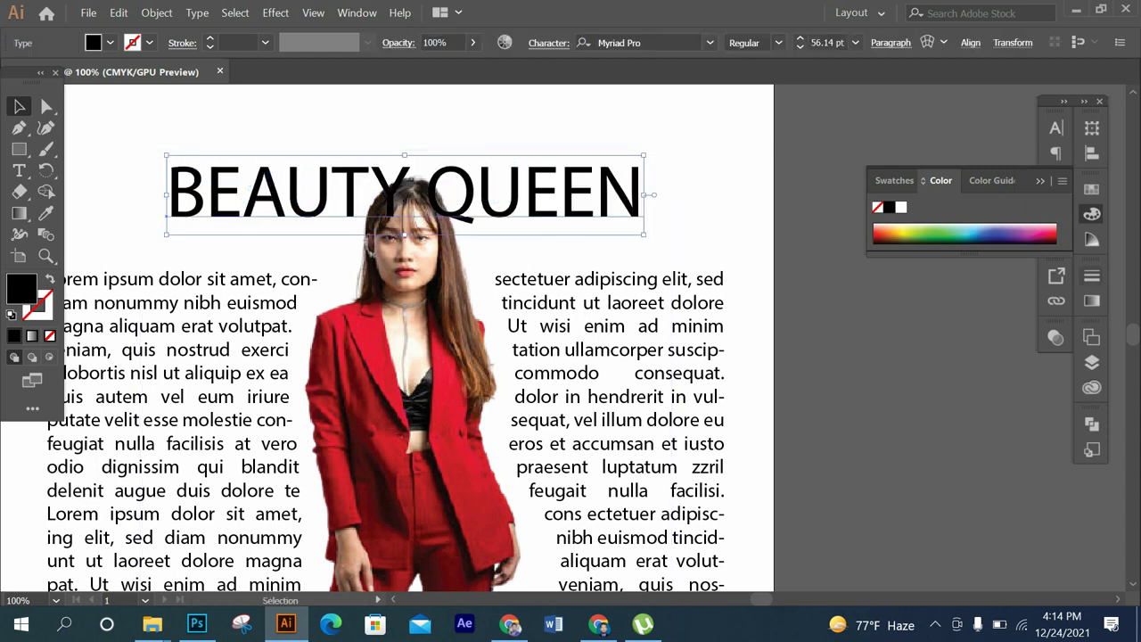
- Make an opacity mask for the heading in the Transparency panel with Clip turned off
key(ctrl+shift+F10)
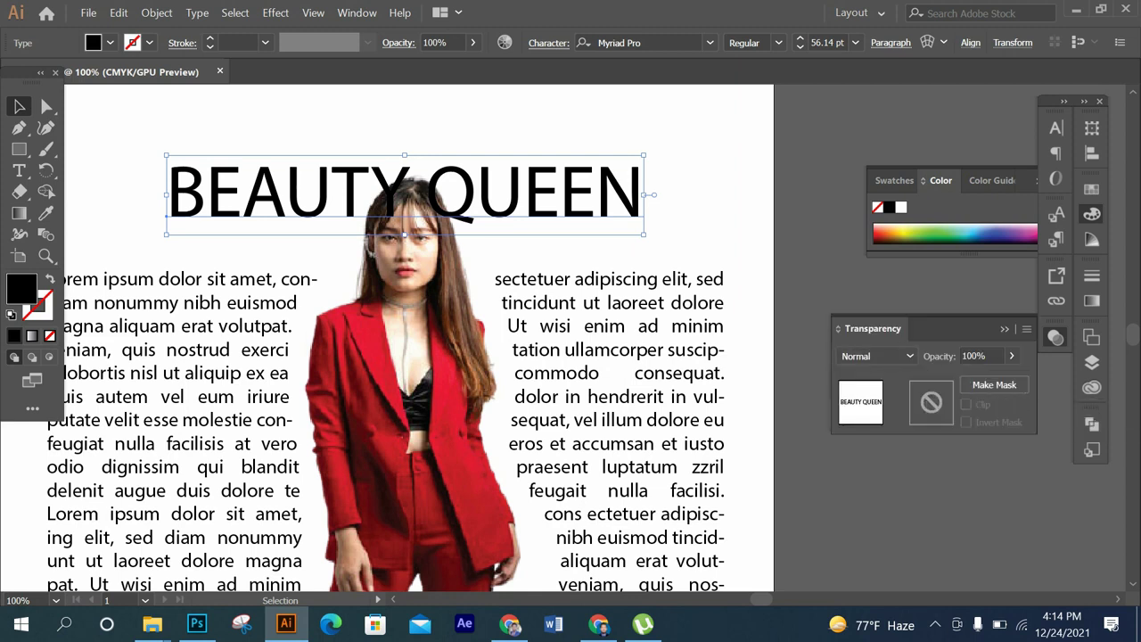
double_click(930, 401)
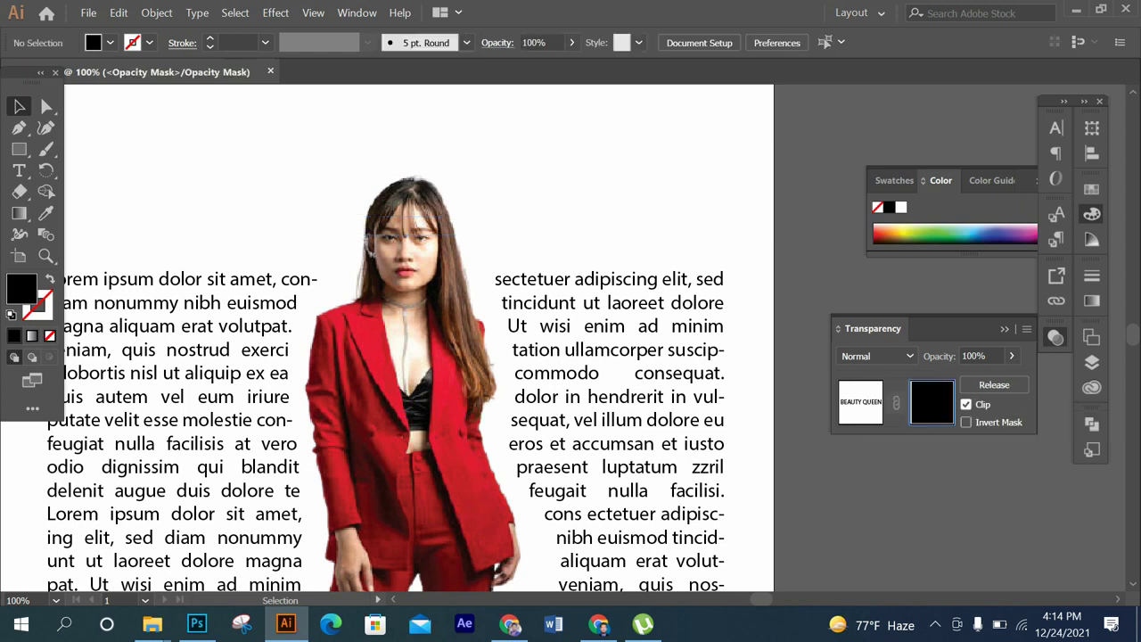
click(965, 404)
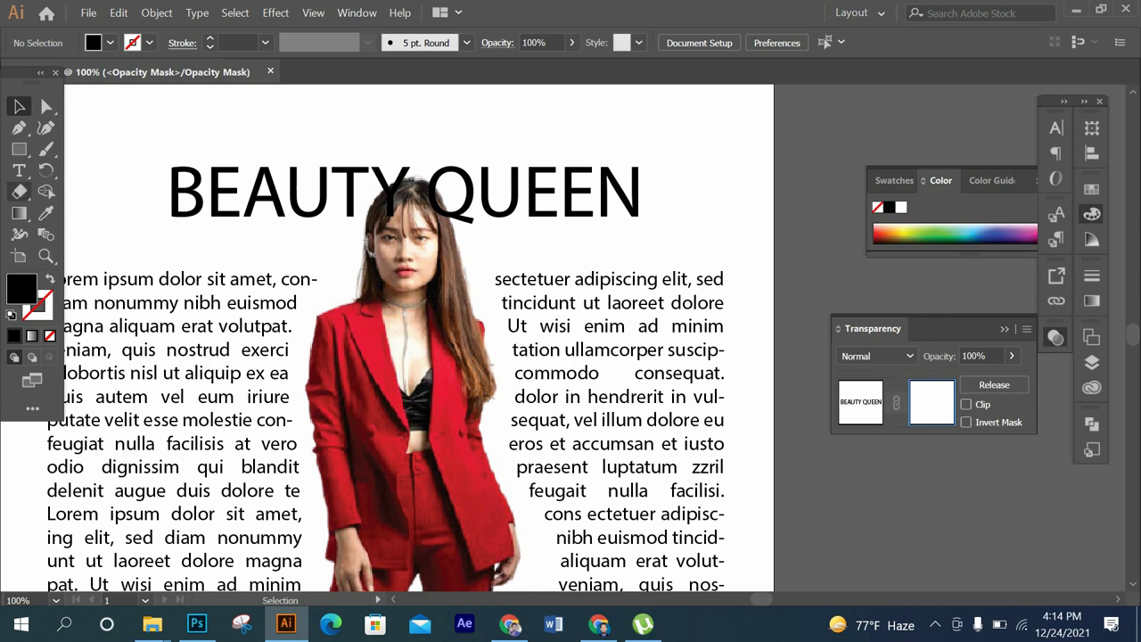
- Draw a small rectangle over the woman's head inside the heading's opacity mask
click(18, 149)
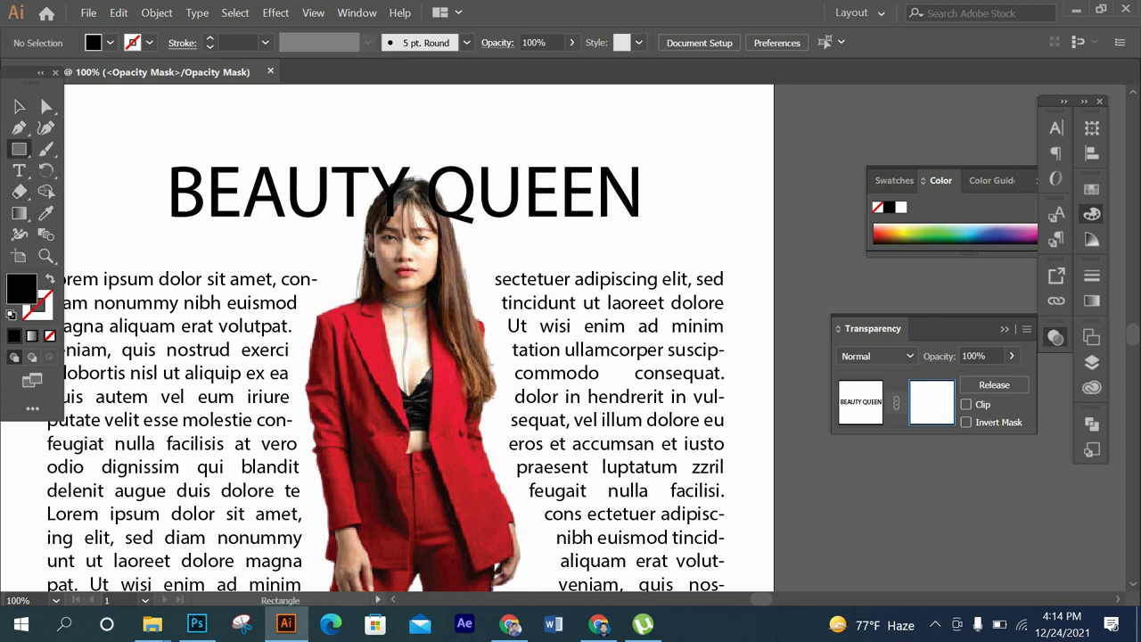
drag(361, 185, 459, 224)
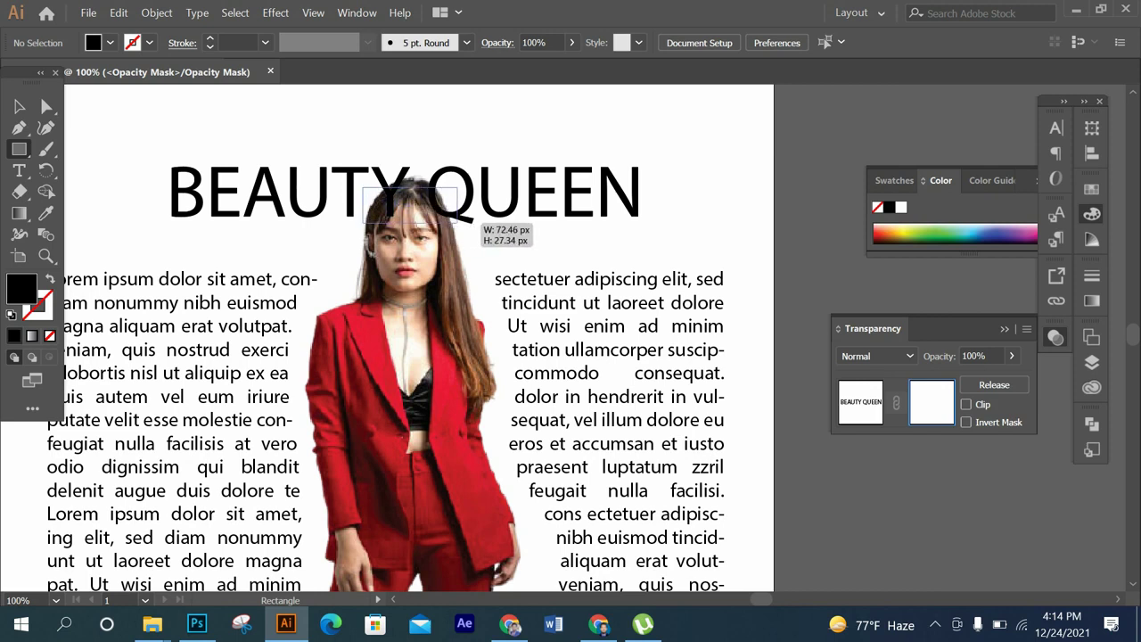
drag(458, 223, 462, 223)
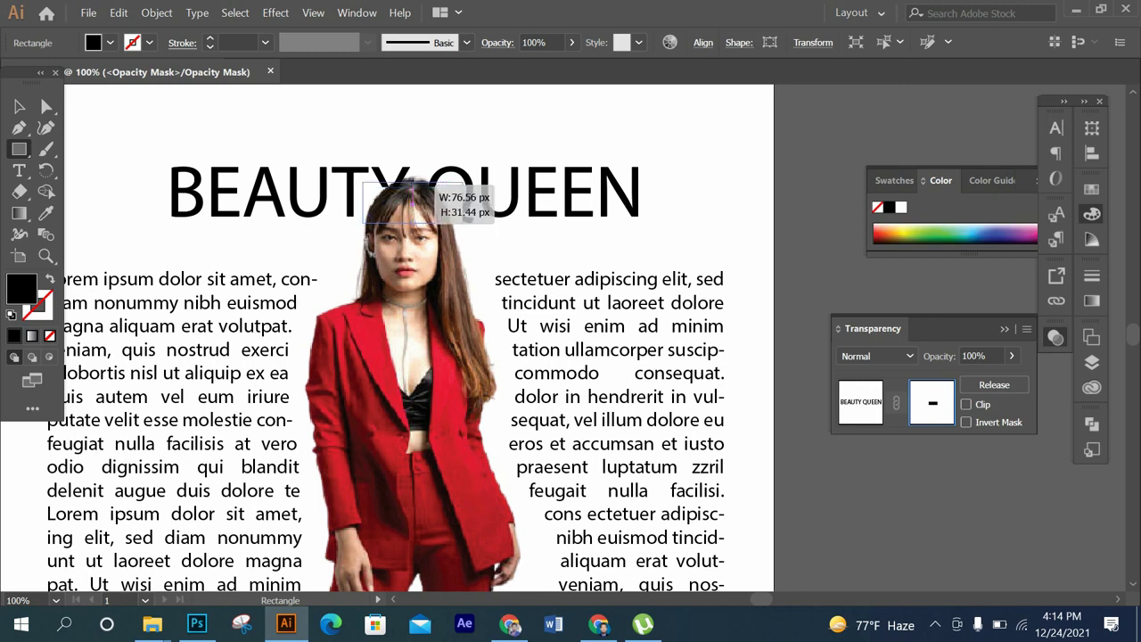
drag(364, 178, 462, 221)
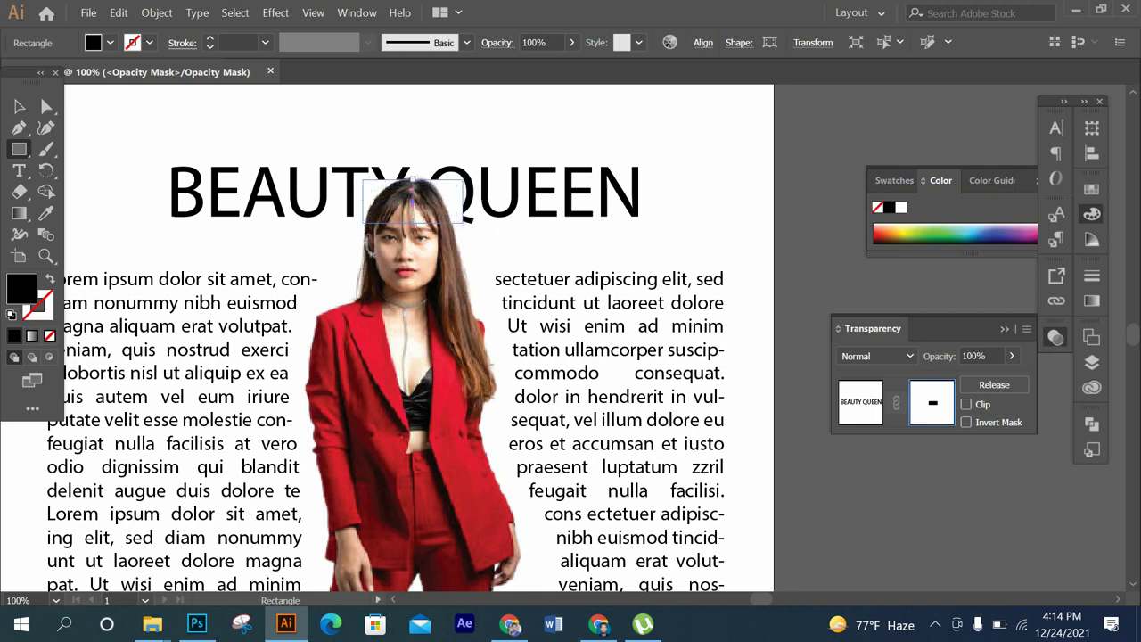
key(v)
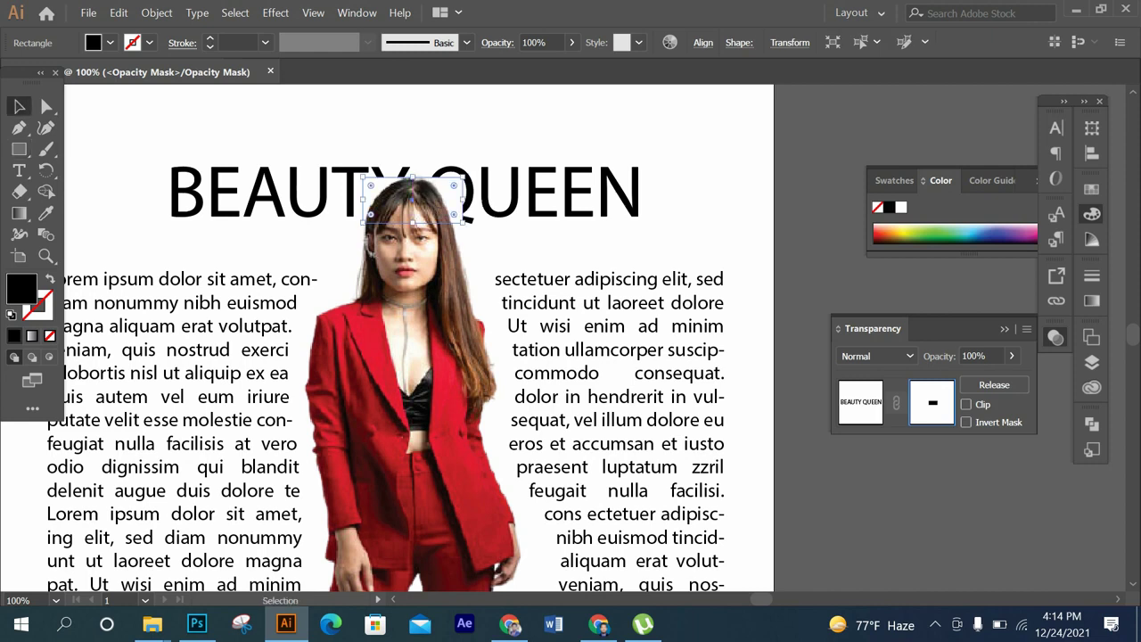
key(ctrl+shift+a)
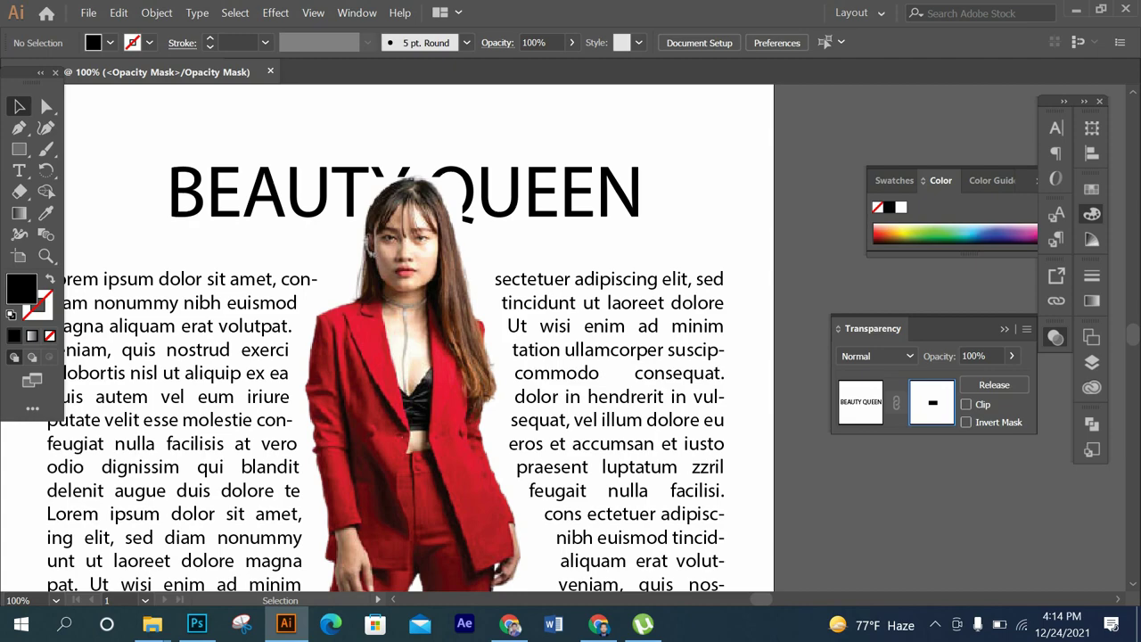
key(ctrl+minus)
key(ctrl+minus)
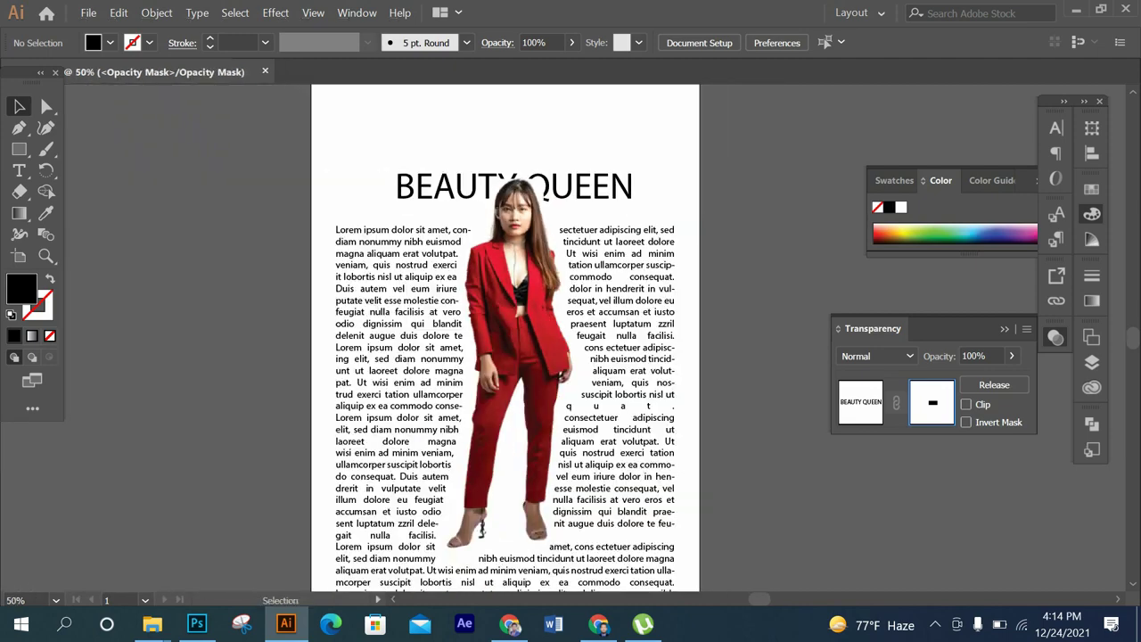
- Turn clipping back on for the heading's opacity mask
key(ctrl+plus)
key(ctrl+plus)
key(ctrl+minus)
key(ctrl+minus)
key(ctrl+minus)
key(ctrl+plus)
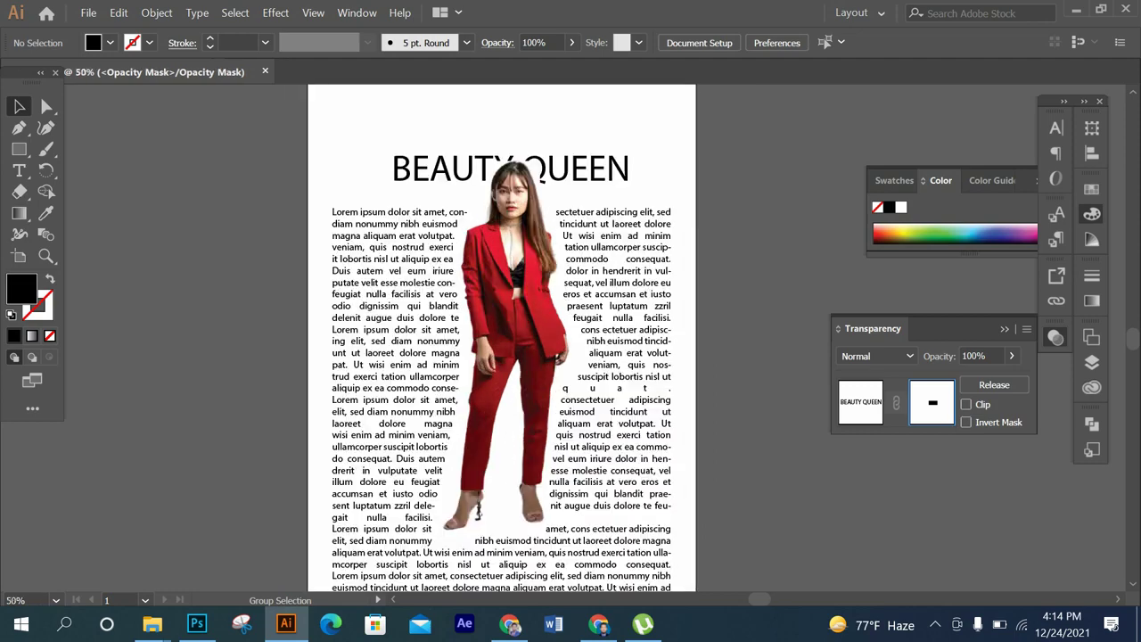
key(ctrl+plus)
key(ctrl+plus)
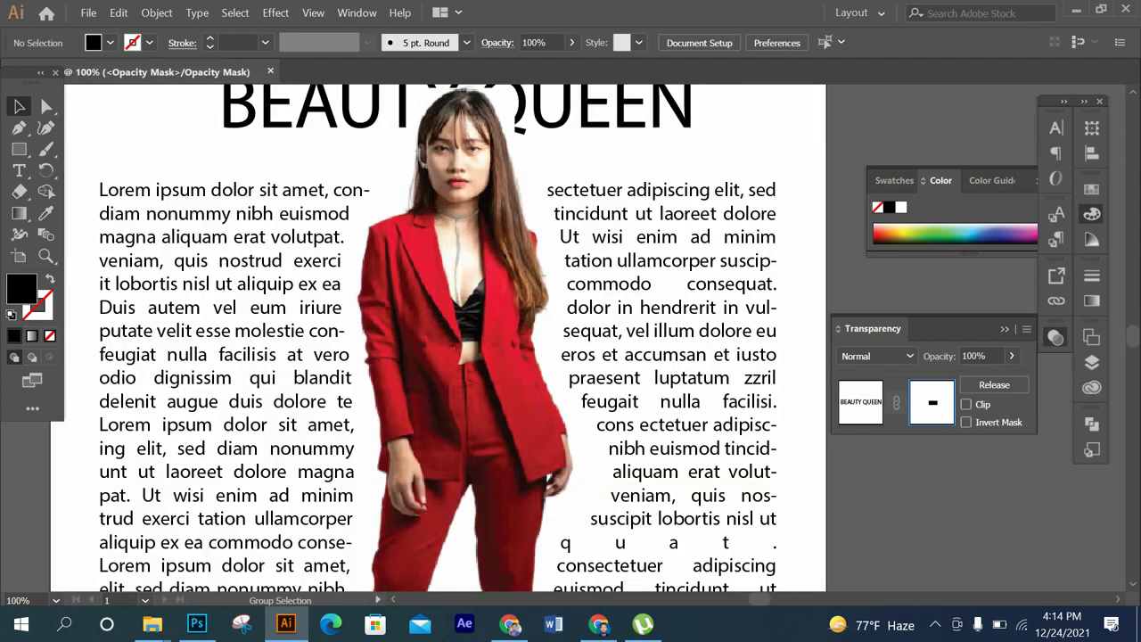
key(ctrl+minus)
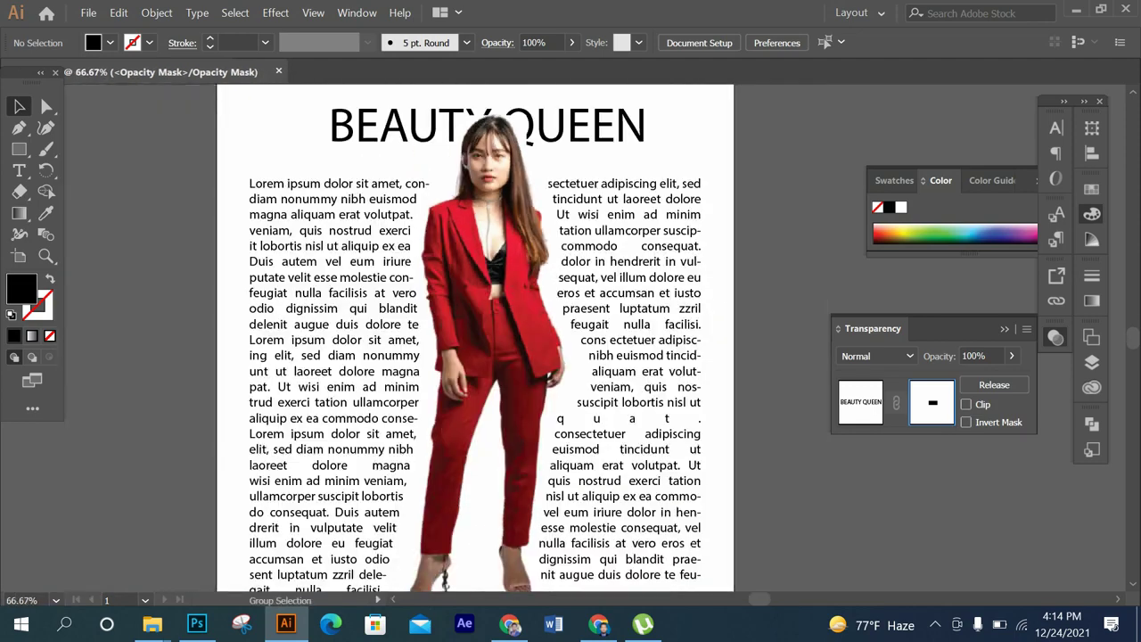
key(ctrl+minus)
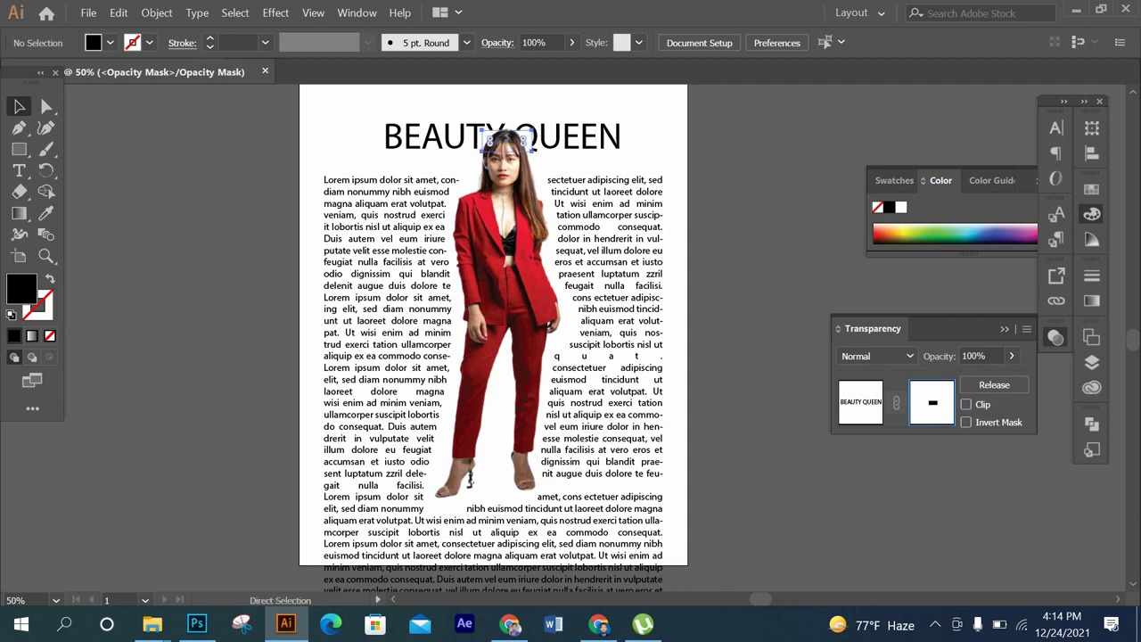
click(504, 139)
key(ctrl+shift+a)
click(966, 404)
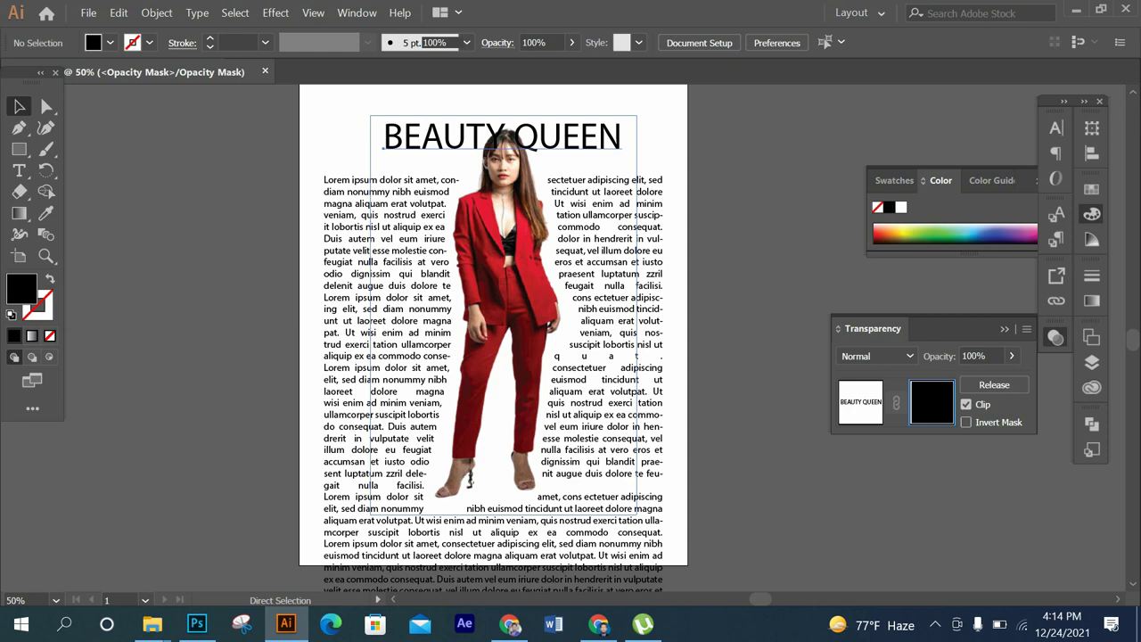
- Release the opacity mask and move the BEAUTY QUEEN heading up slightly
click(993, 384)
key(ctrl+shift+a)
drag(504, 153, 507, 145)
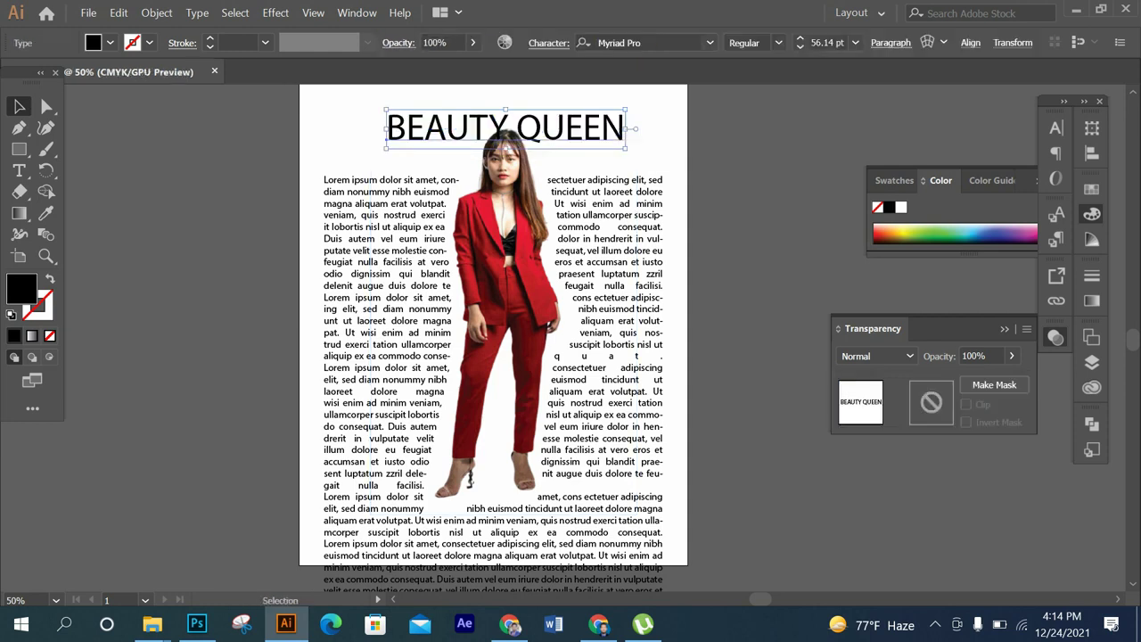
key(ctrl+shift+a)
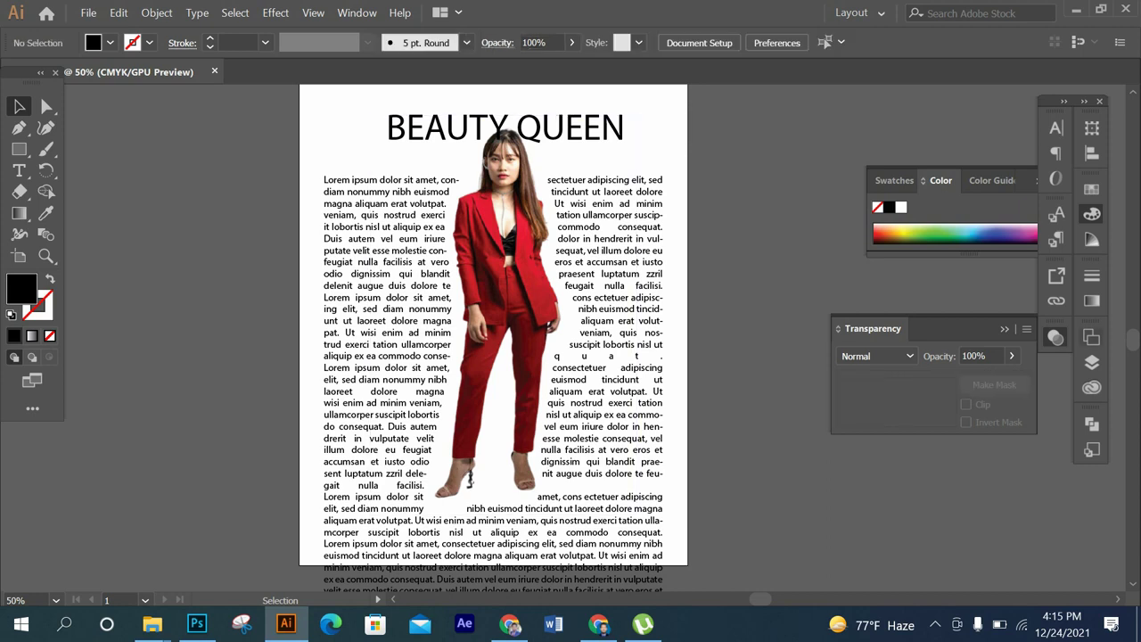
- Give the heading a new opacity mask with Clip unchecked
click(504, 135)
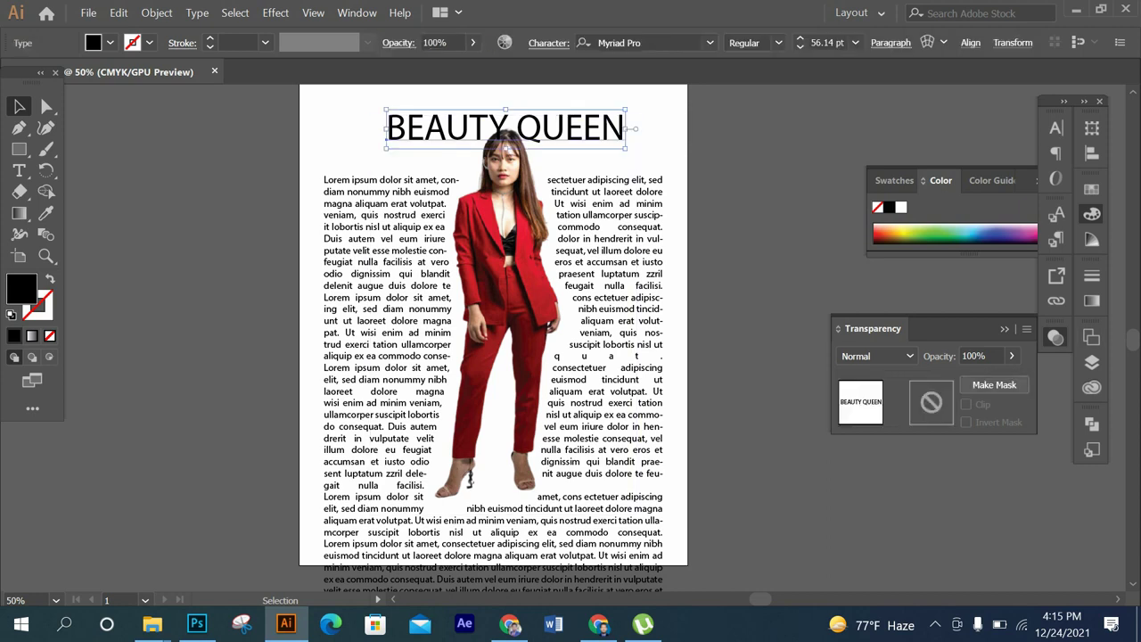
click(994, 384)
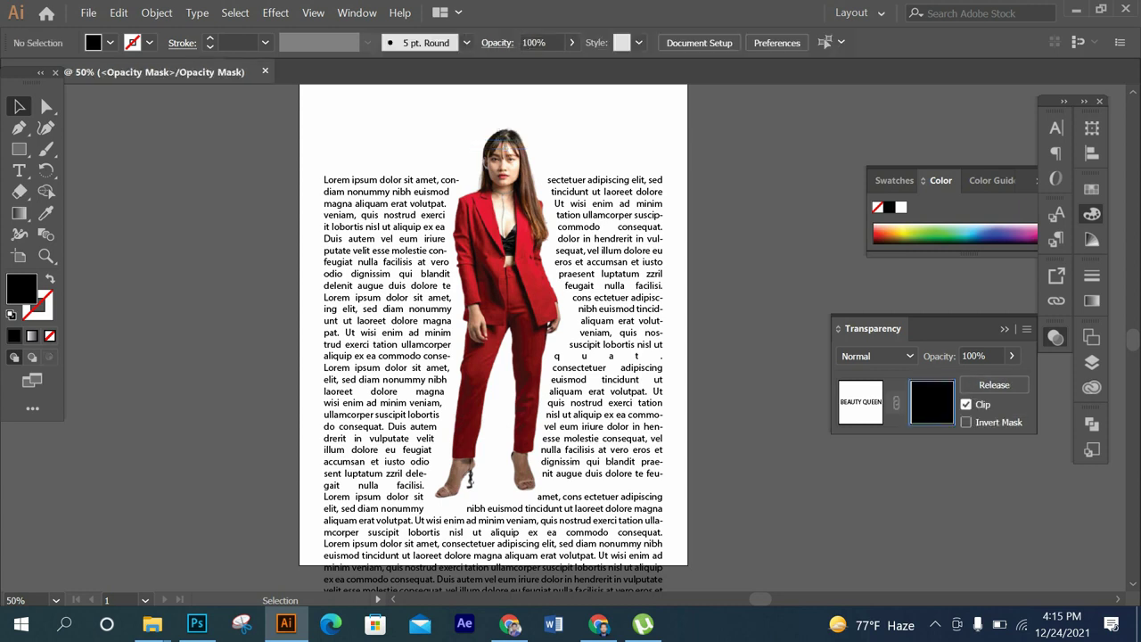
click(966, 403)
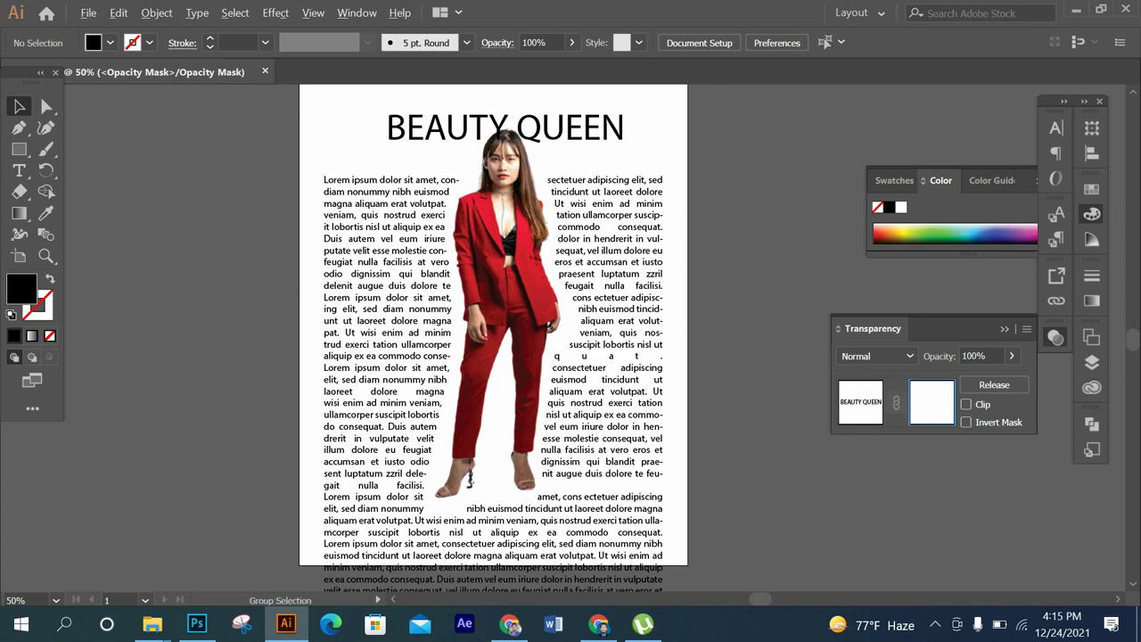
- Trace a closed curved pen path around the top of the woman's hair inside the heading's opacity mask
scroll(514, 127, up, 4)
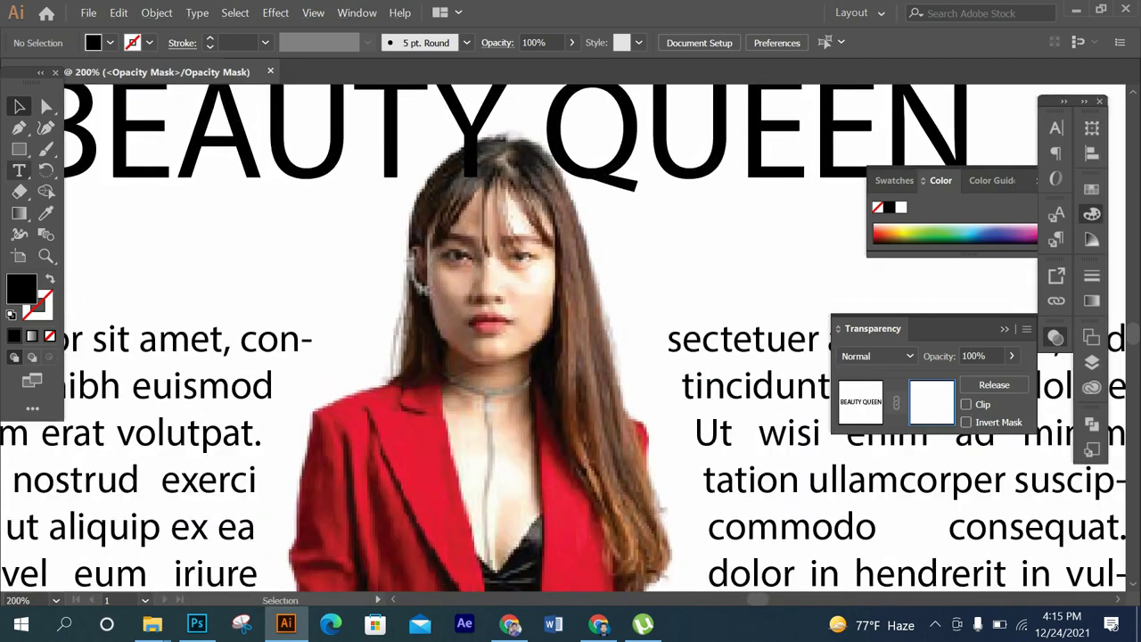
click(18, 127)
scroll(564, 337, up, 1)
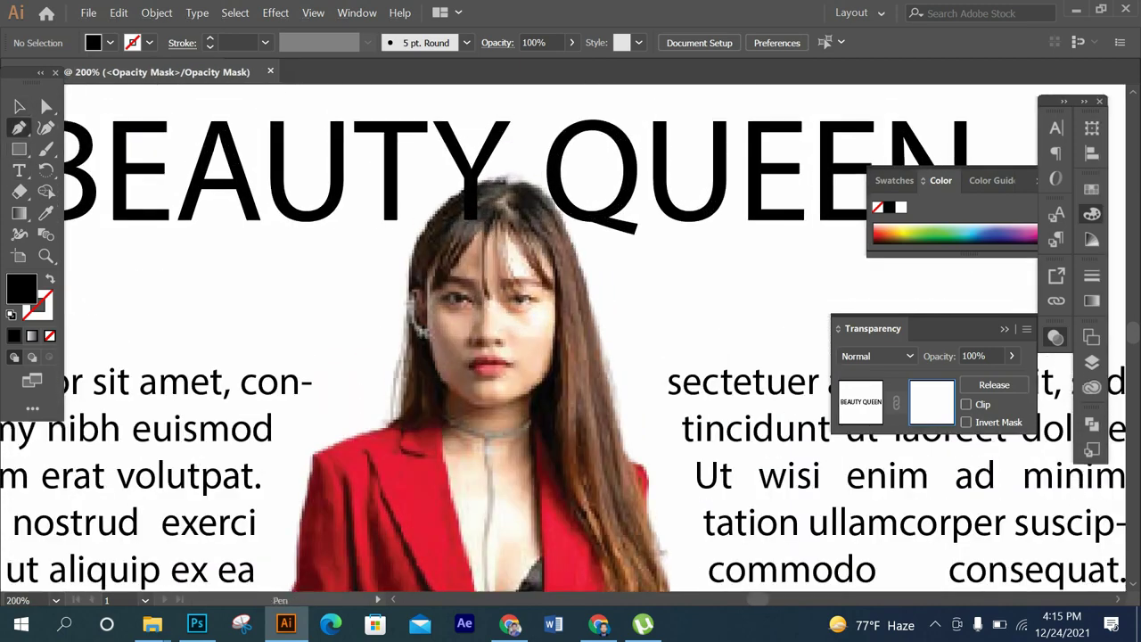
click(425, 229)
drag(436, 195, 453, 190)
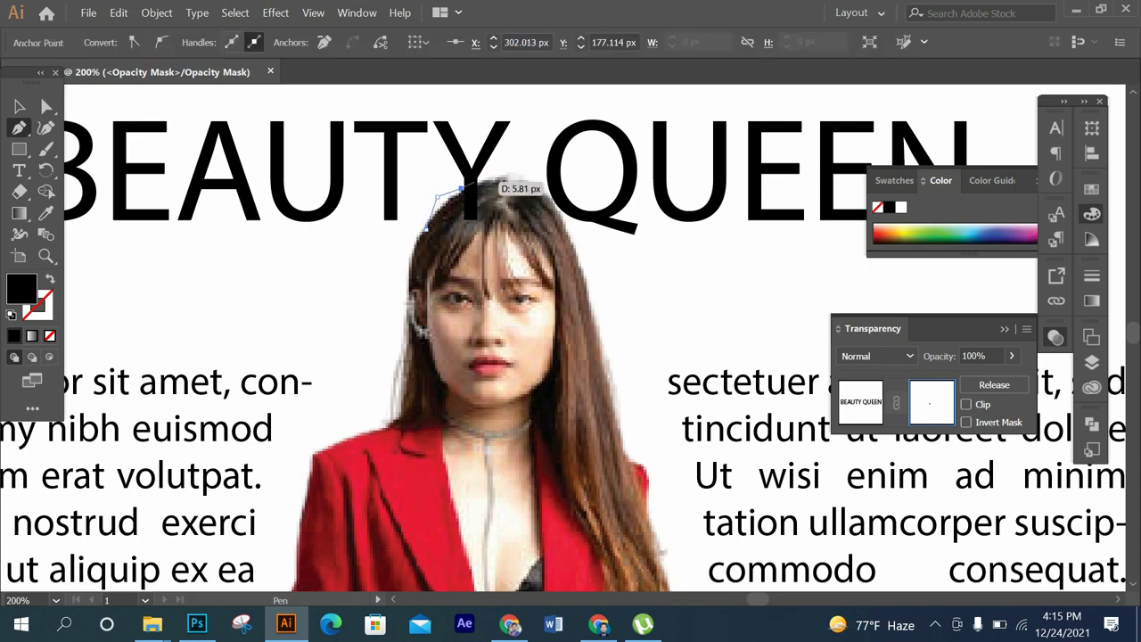
drag(475, 182, 568, 191)
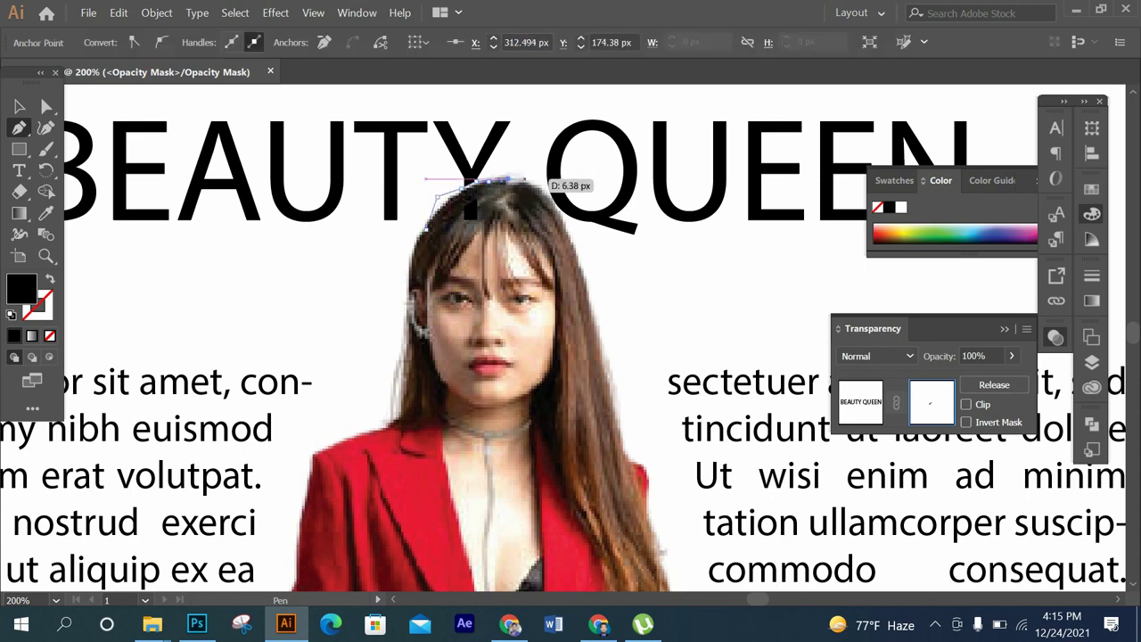
drag(570, 193, 578, 237)
drag(443, 261, 431, 230)
click(19, 106)
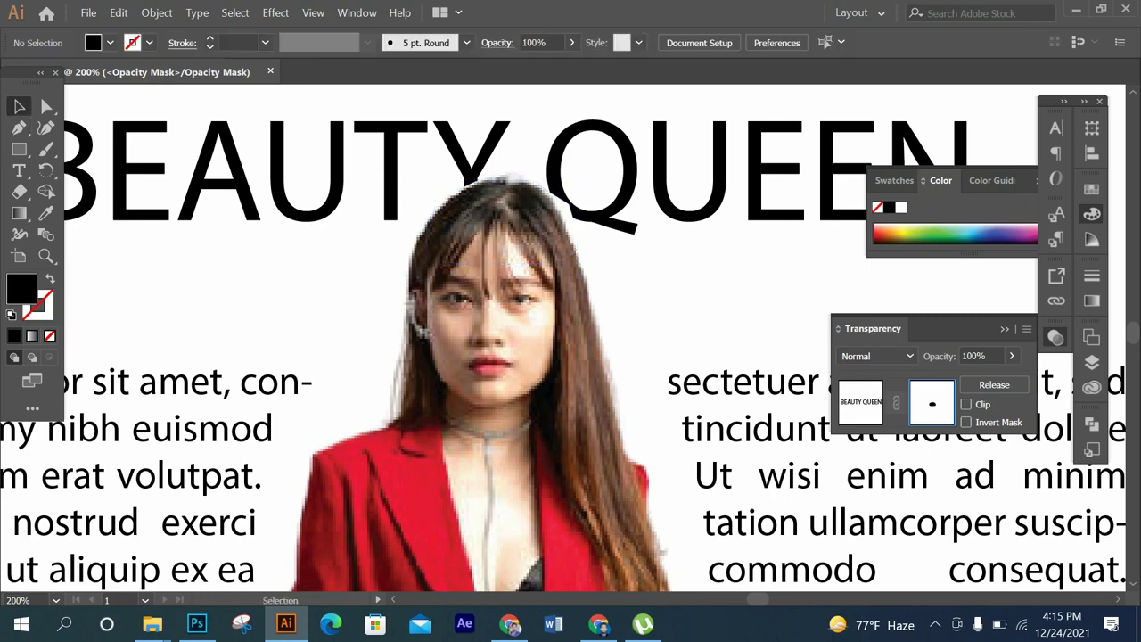
- Fit the page in the window and close the Transparency panel
key(ctrl+minus)
key(ctrl+minus)
key(ctrl+minus)
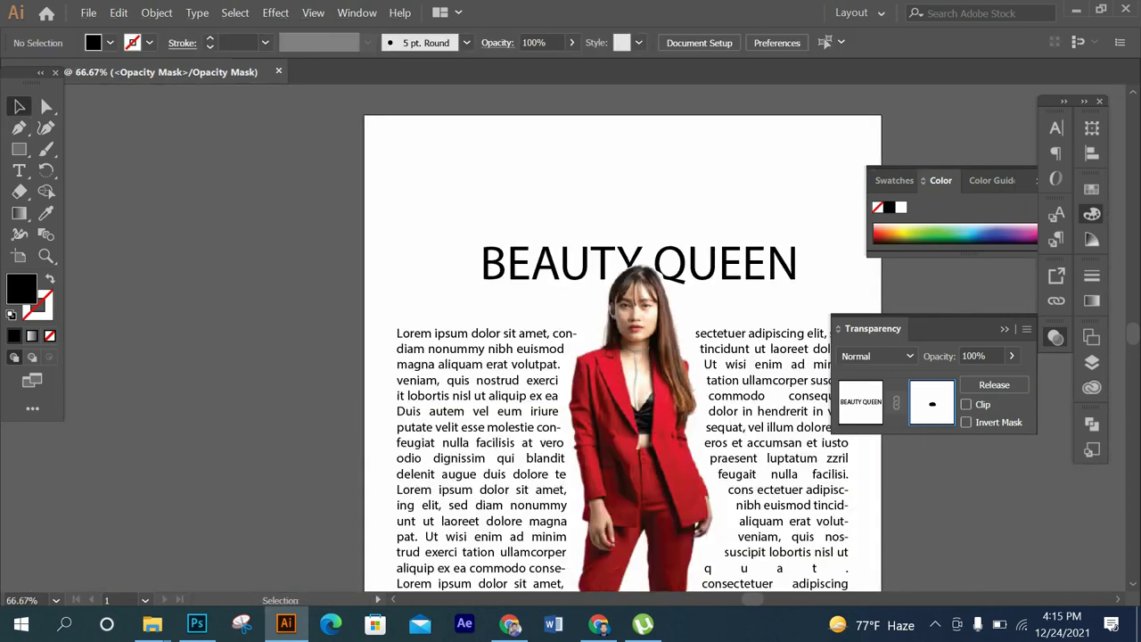
key(ctrl+plus)
key(ctrl+plus)
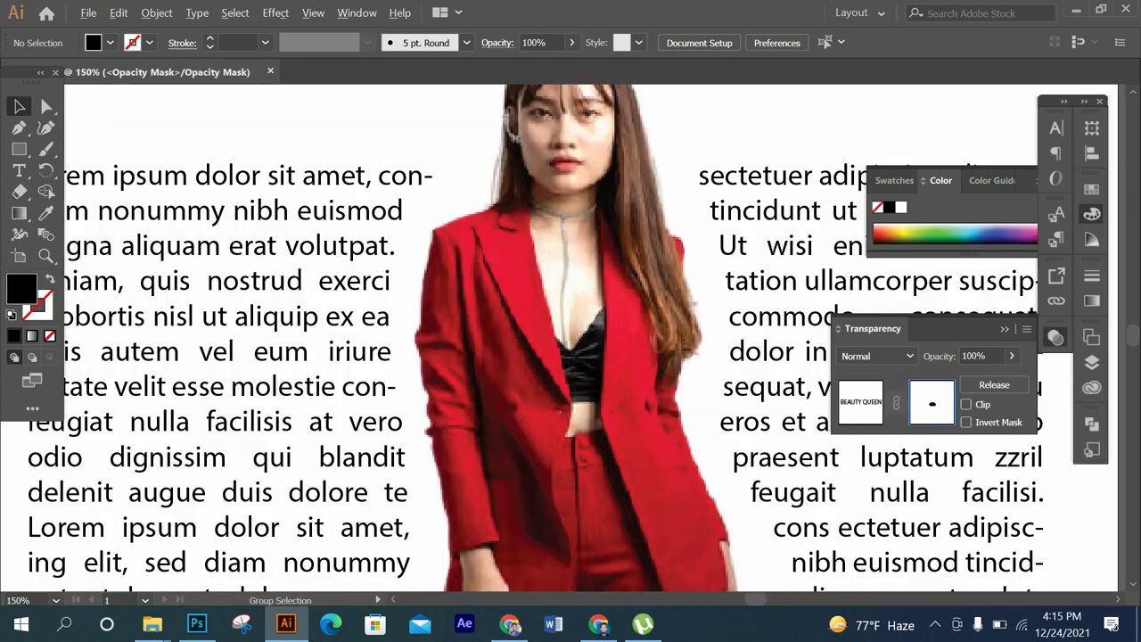
key(ctrl+0)
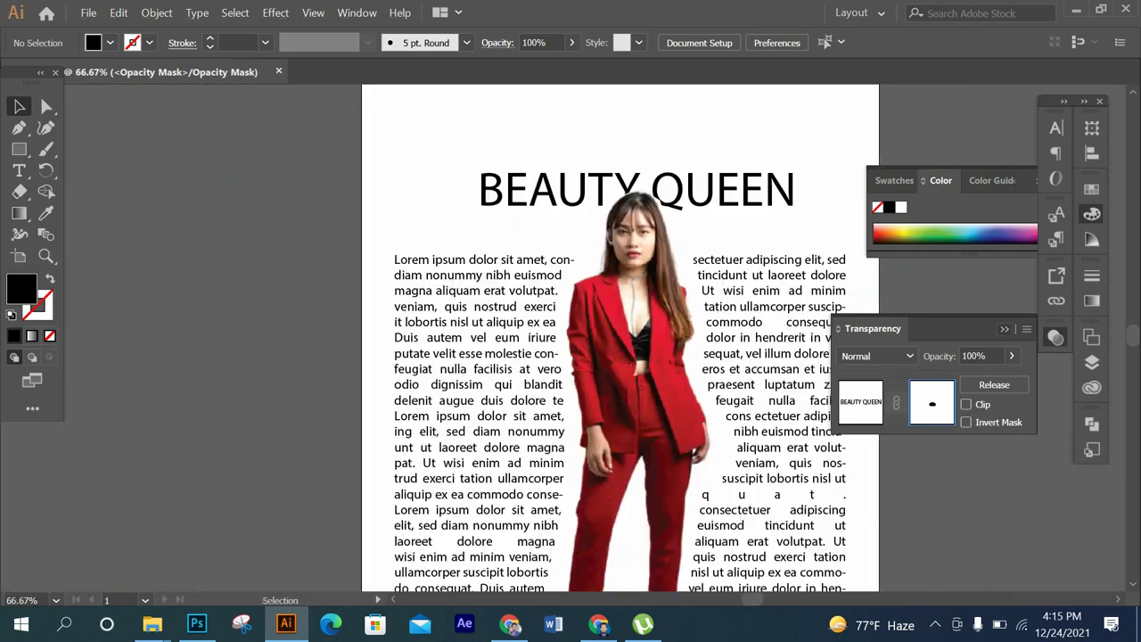
key(ctrl+shift+F10)
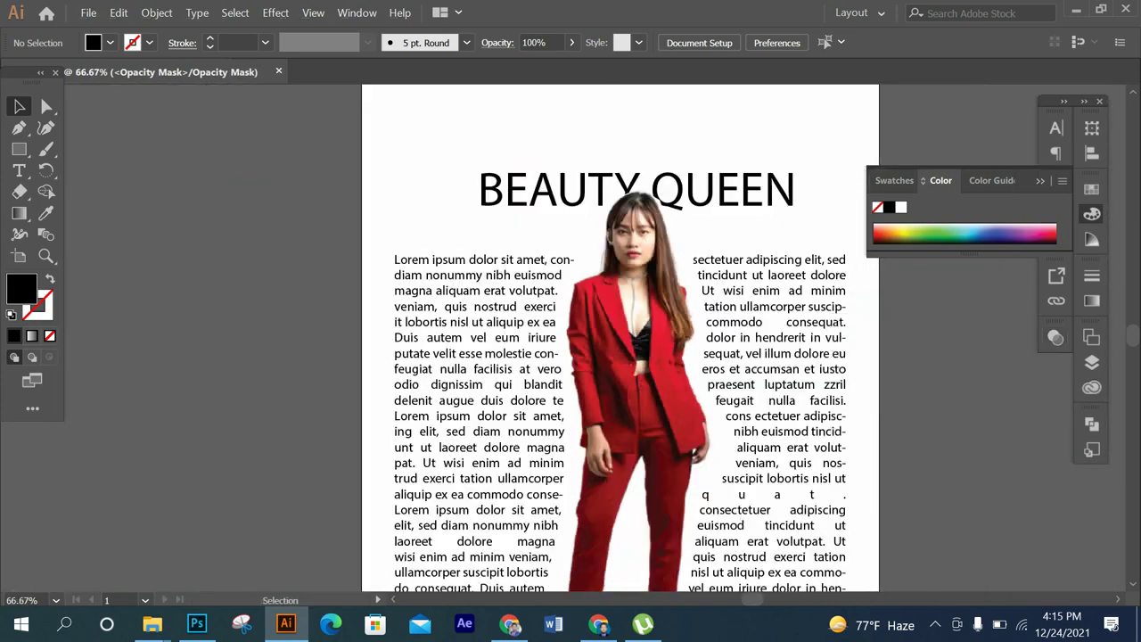
- View the page at 66.67% to show the BEAUTY QUEEN heading and wrapped text
scroll(620, 339, down, 5)
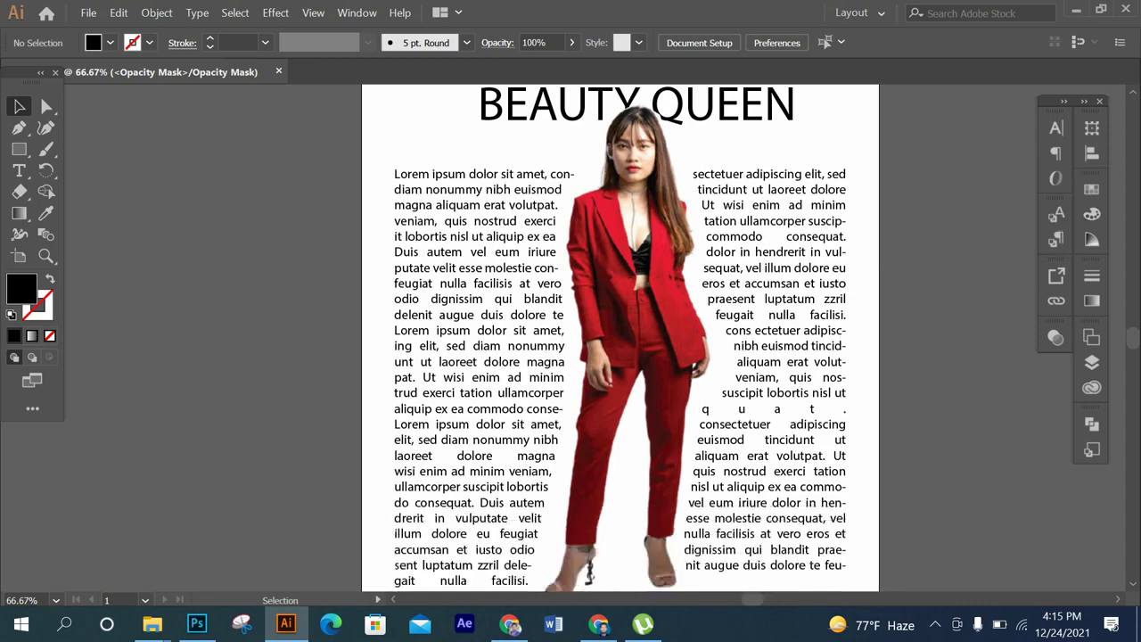
key(ctrl+minus)
key(ctrl+minus)
key(ctrl+equal)
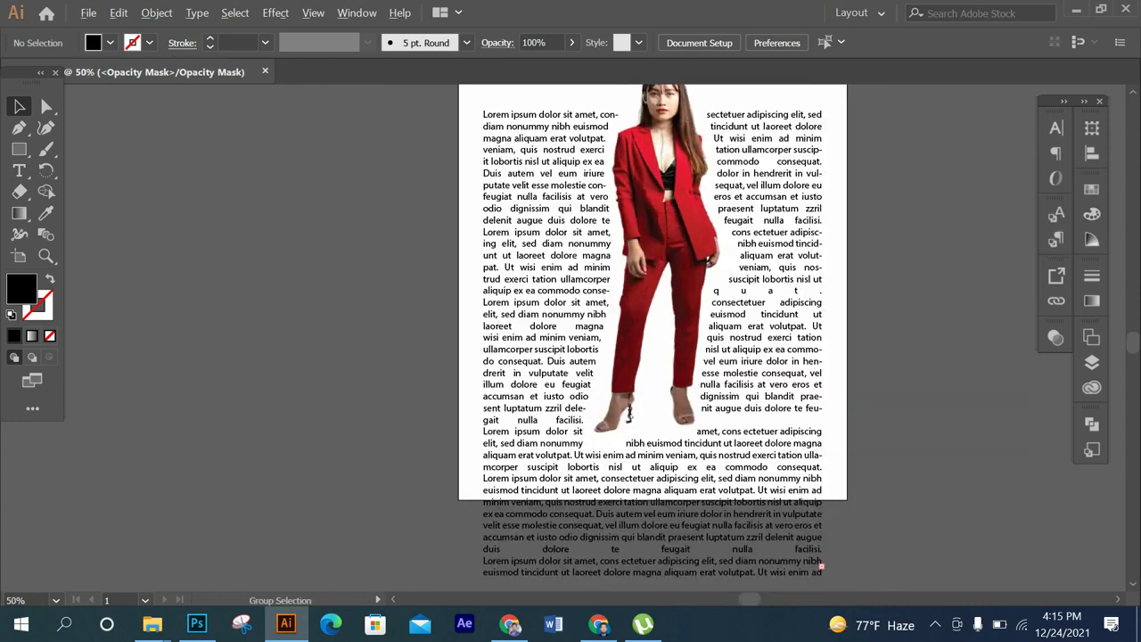
key(ctrl+equal)
scroll(568, 338, up, 1)
scroll(568, 339, up, 3)
scroll(568, 339, up, 1)
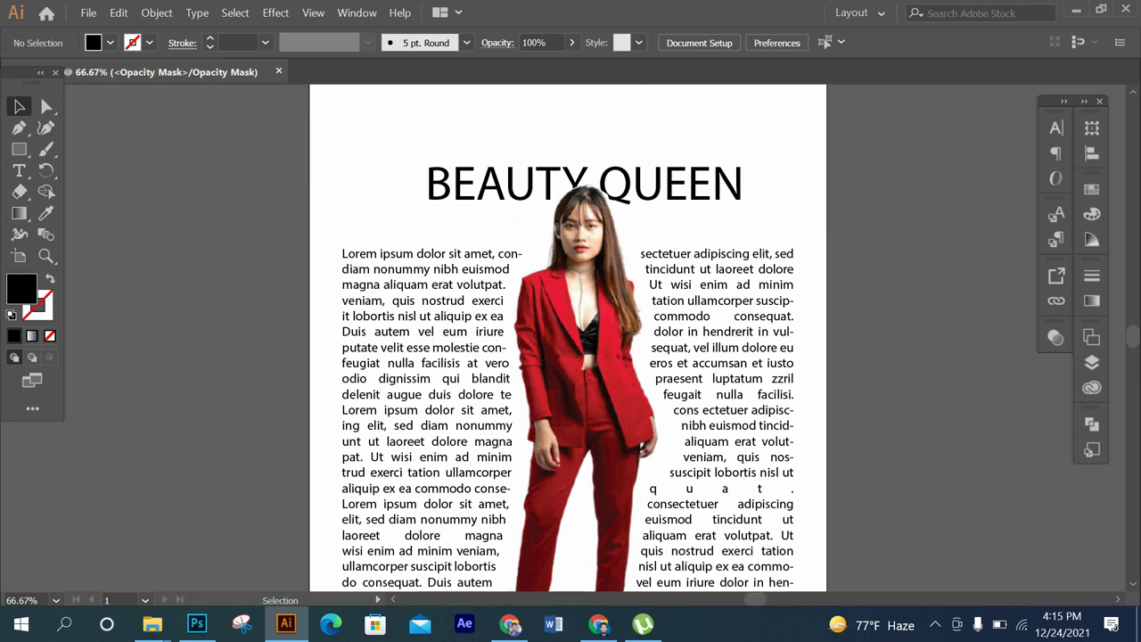
scroll(568, 338, up, 3)
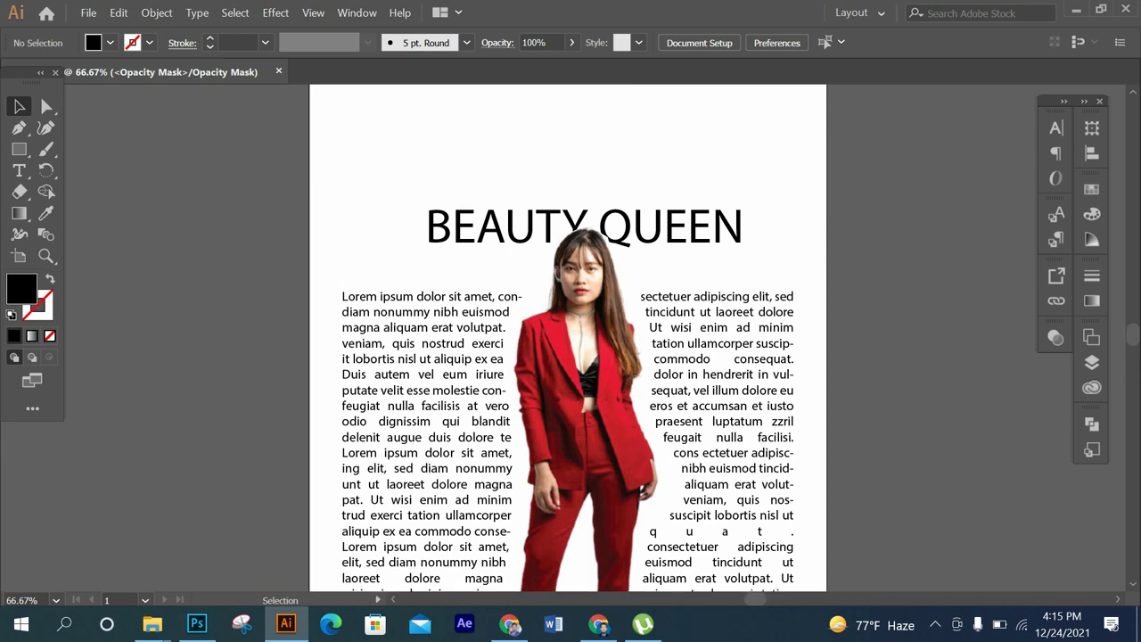